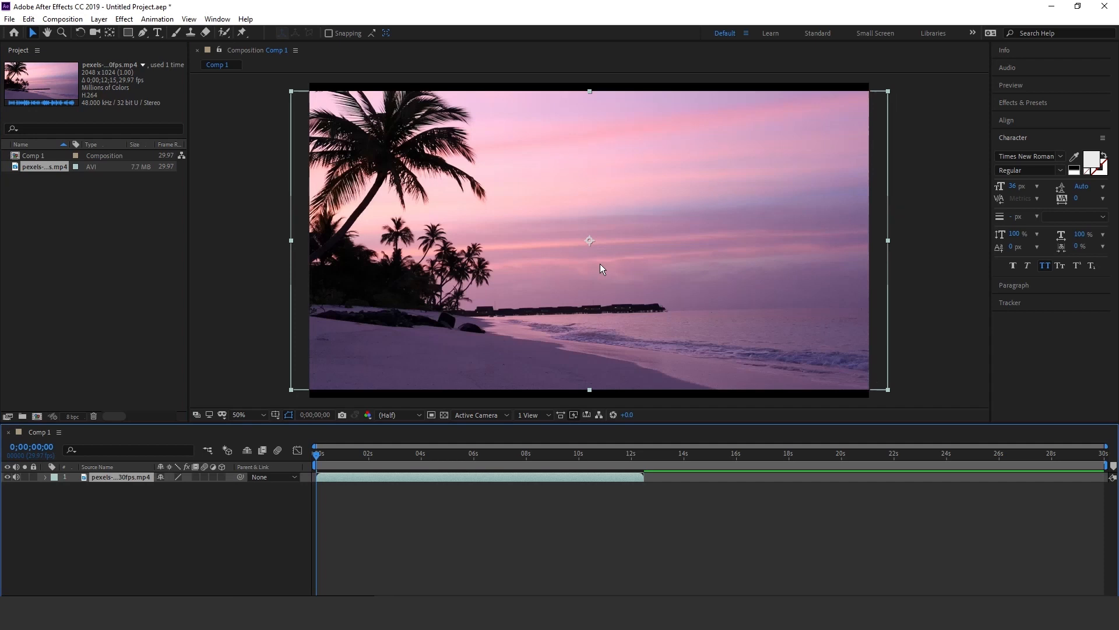
- Add a two-line text layer reading "summer season" over the sky in the composition
key(space)
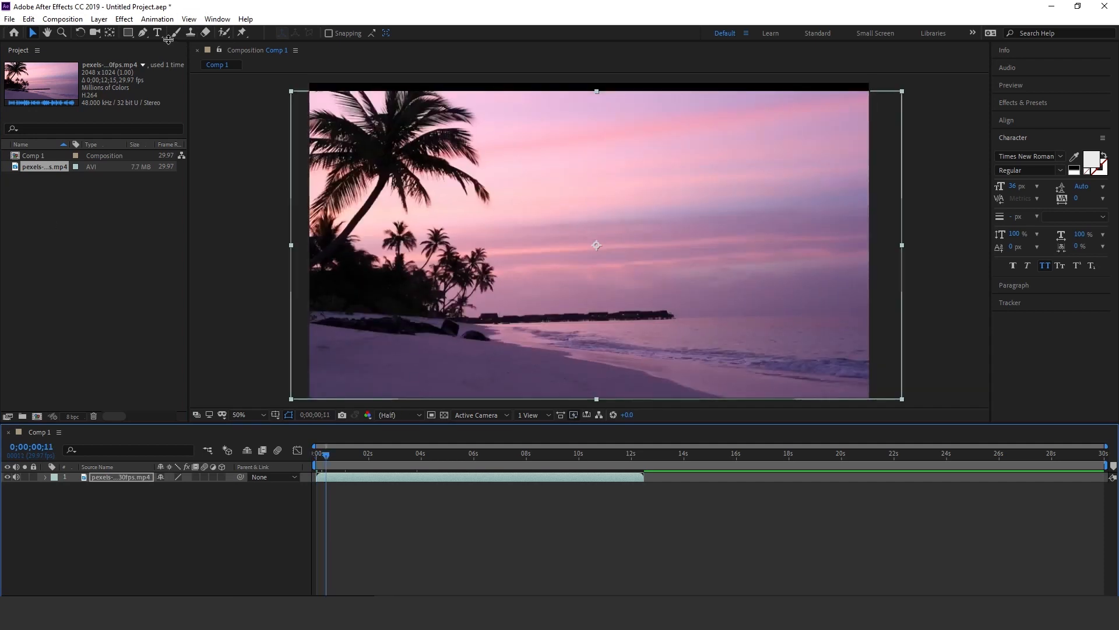
click(158, 33)
click(505, 228)
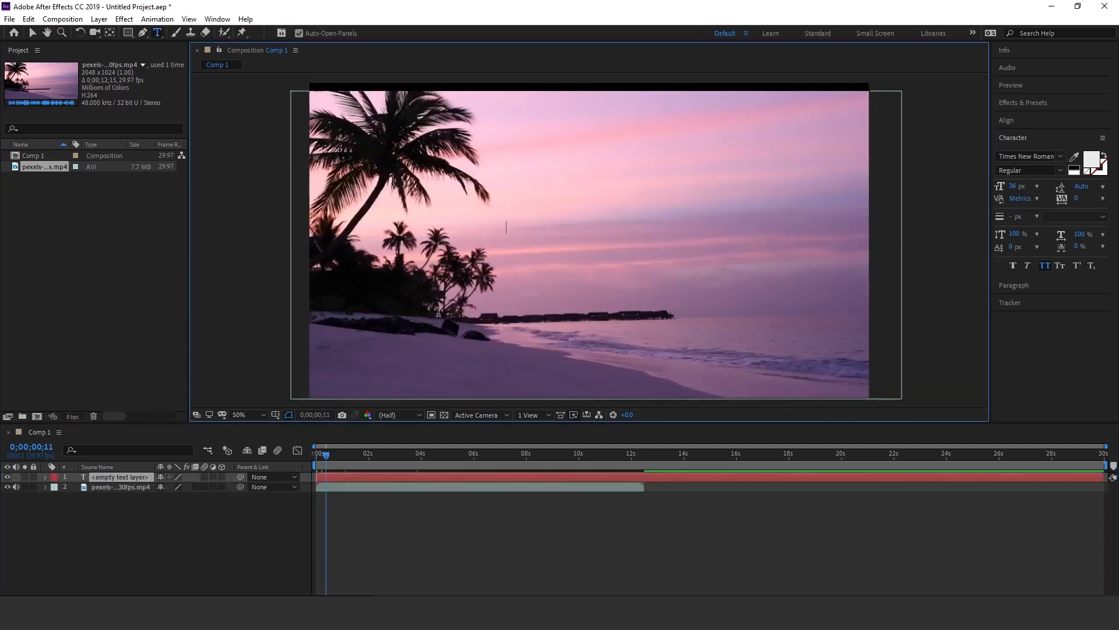
text(s)
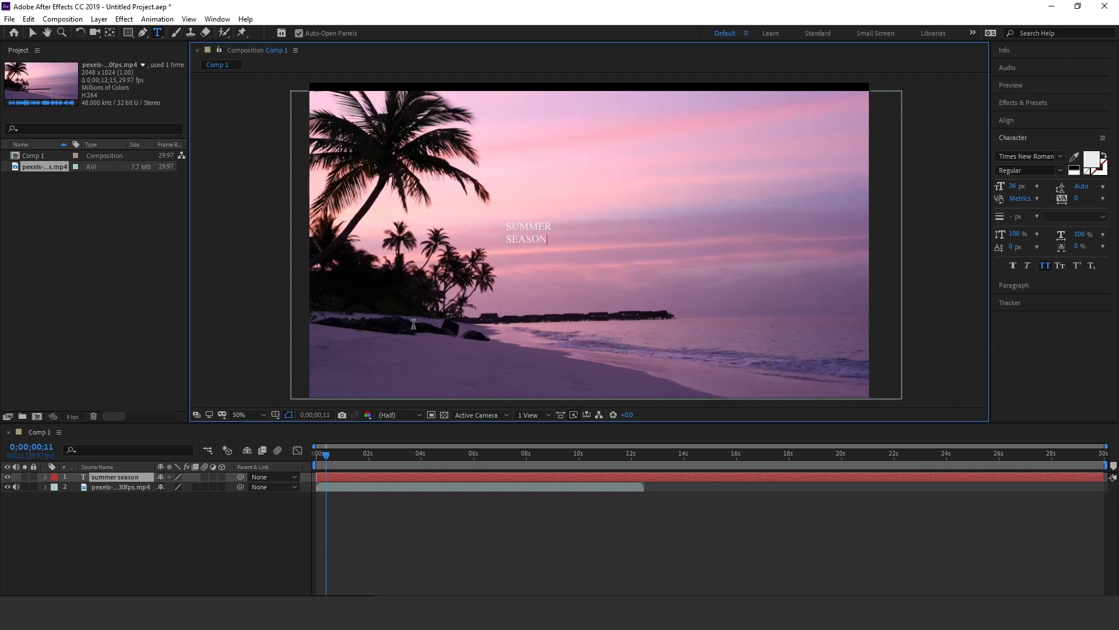
- Scale the summer season text layer up to 380%
click(100, 479)
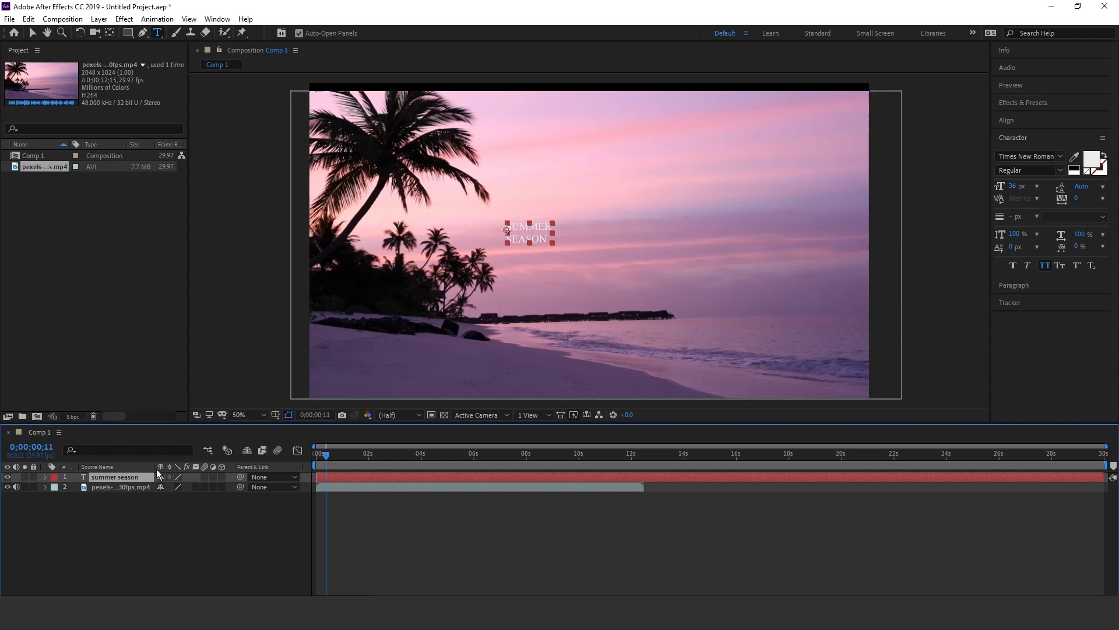
key(s)
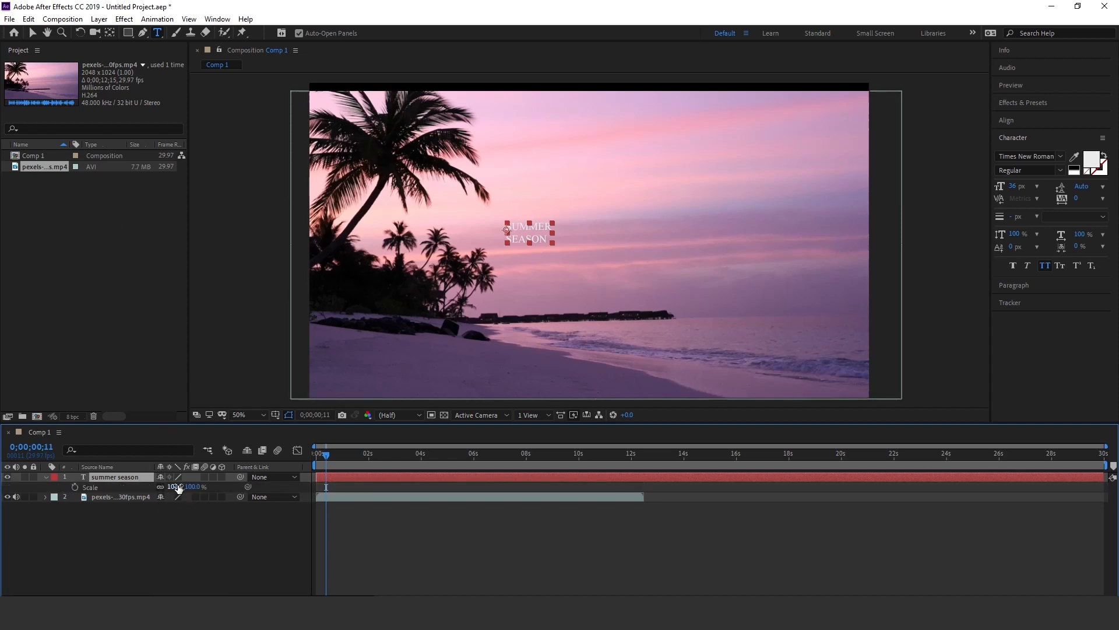
drag(178, 488, 334, 479)
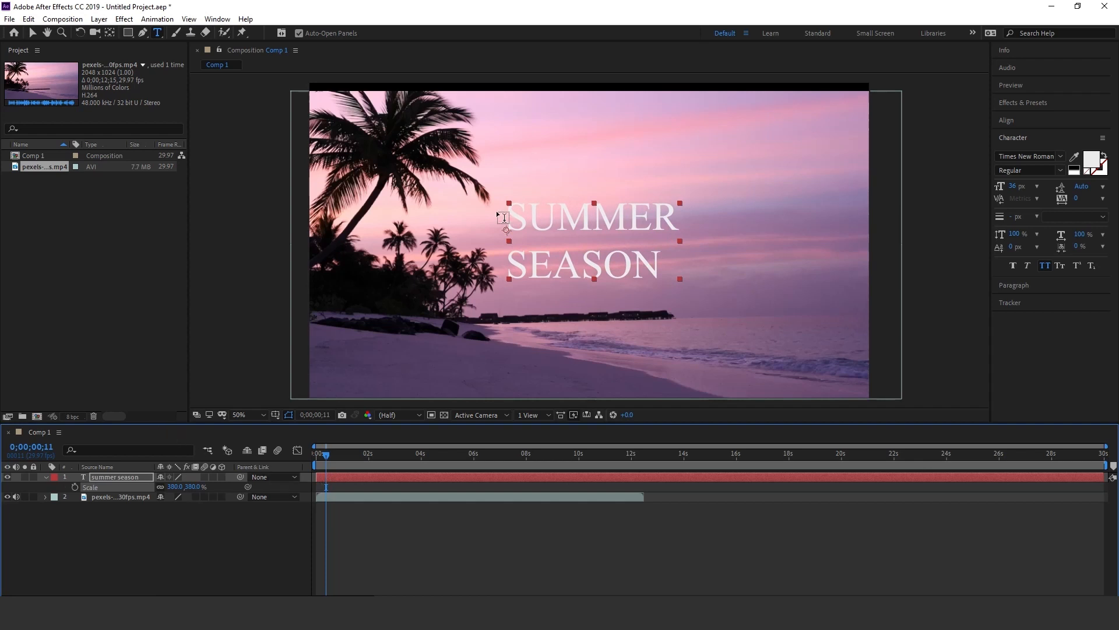
- Change the title's fill colour to dark purple and center-align its two lines over the sky
click(1092, 161)
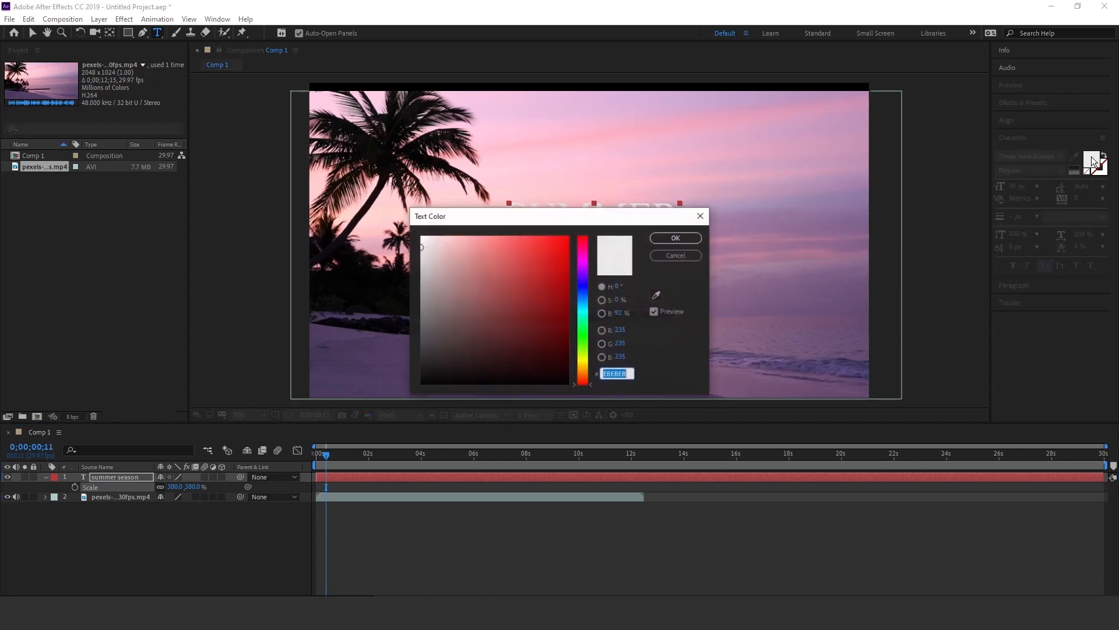
click(585, 261)
click(537, 254)
drag(577, 221, 316, 275)
mouse_move(275, 306)
mouse_down()
mouse_move(284, 278)
mouse_move(217, 286)
mouse_move(287, 375)
mouse_move(314, 382)
mouse_up()
click(422, 290)
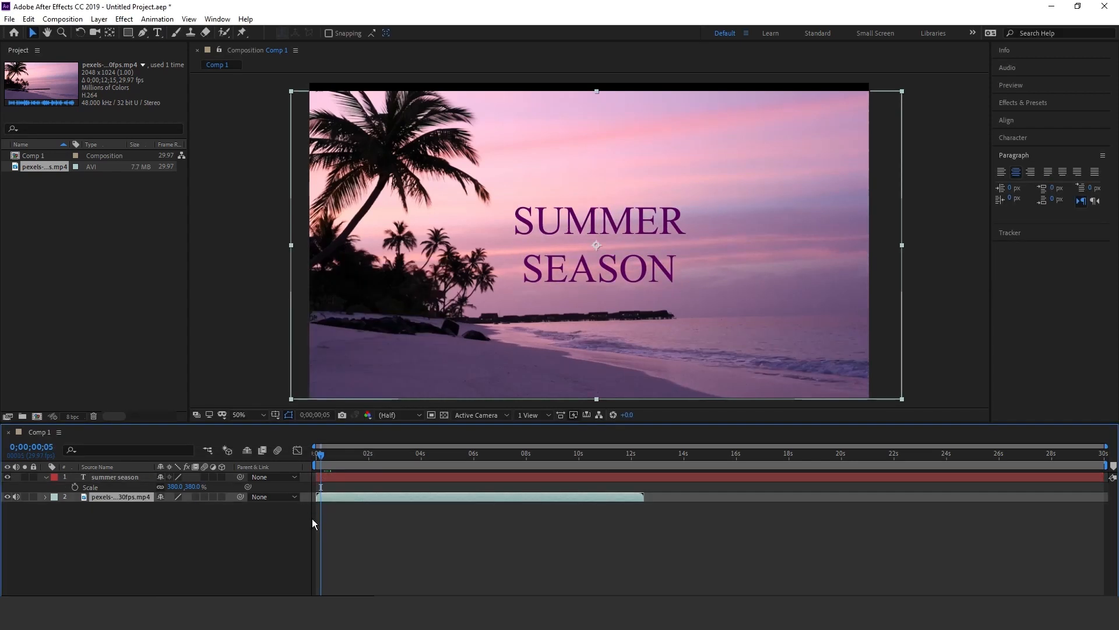
- Add a Scale text animator to the summer season layer and give it a Wiggly selector
click(104, 477)
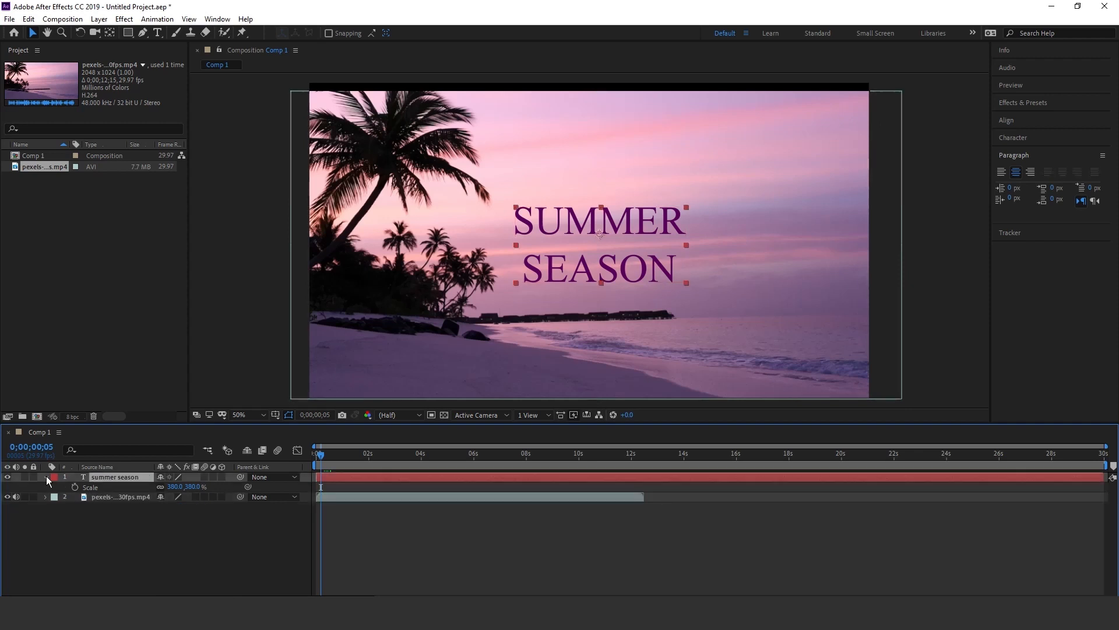
click(46, 476)
click(227, 487)
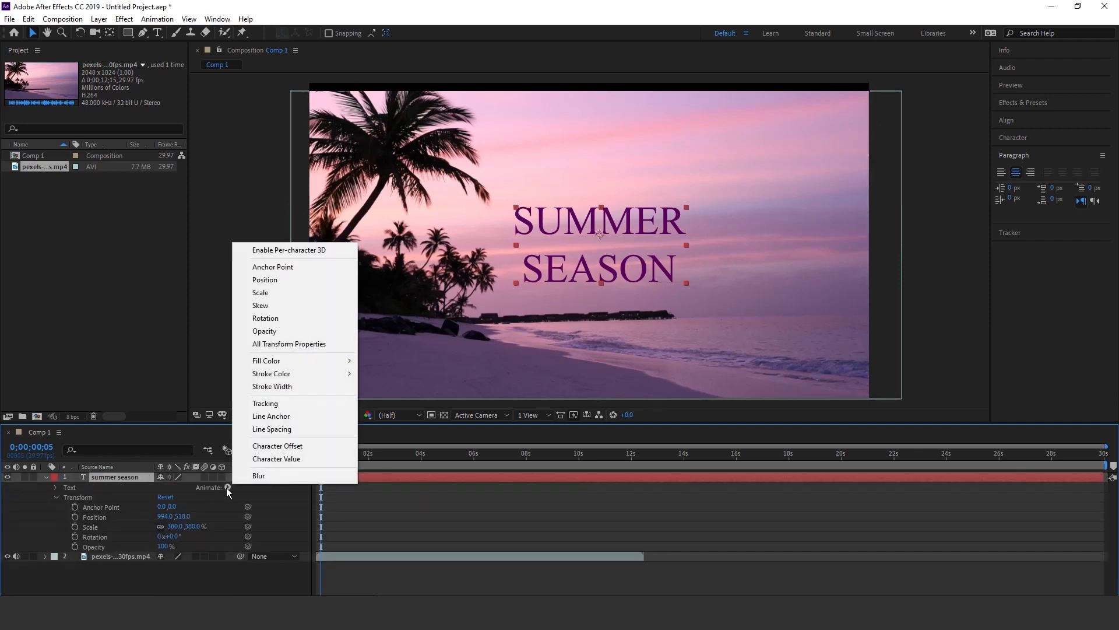
click(273, 292)
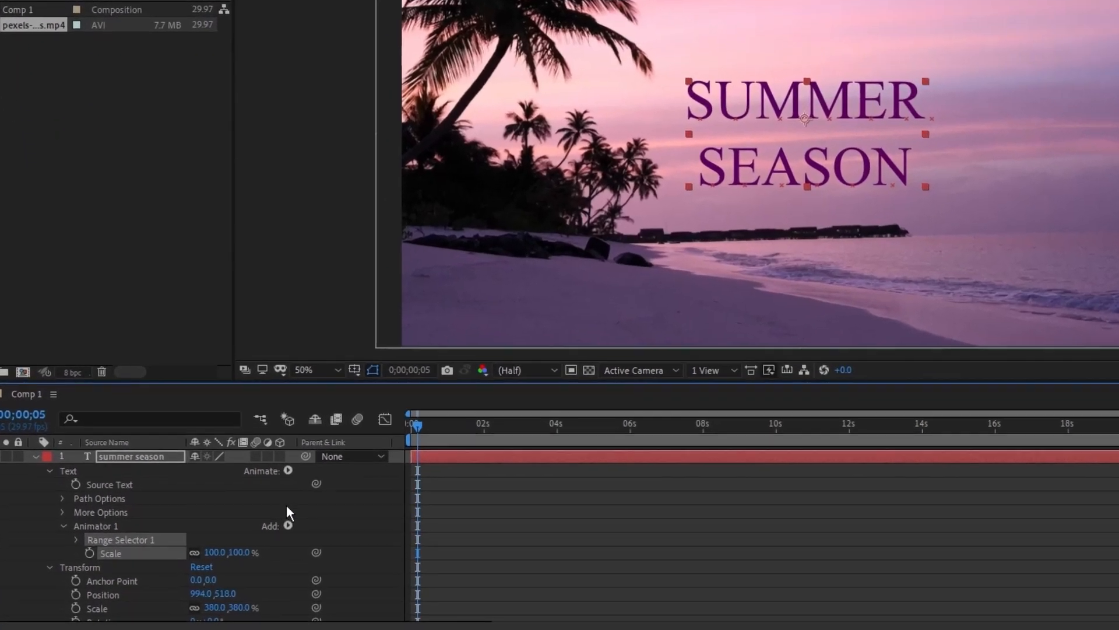
click(227, 526)
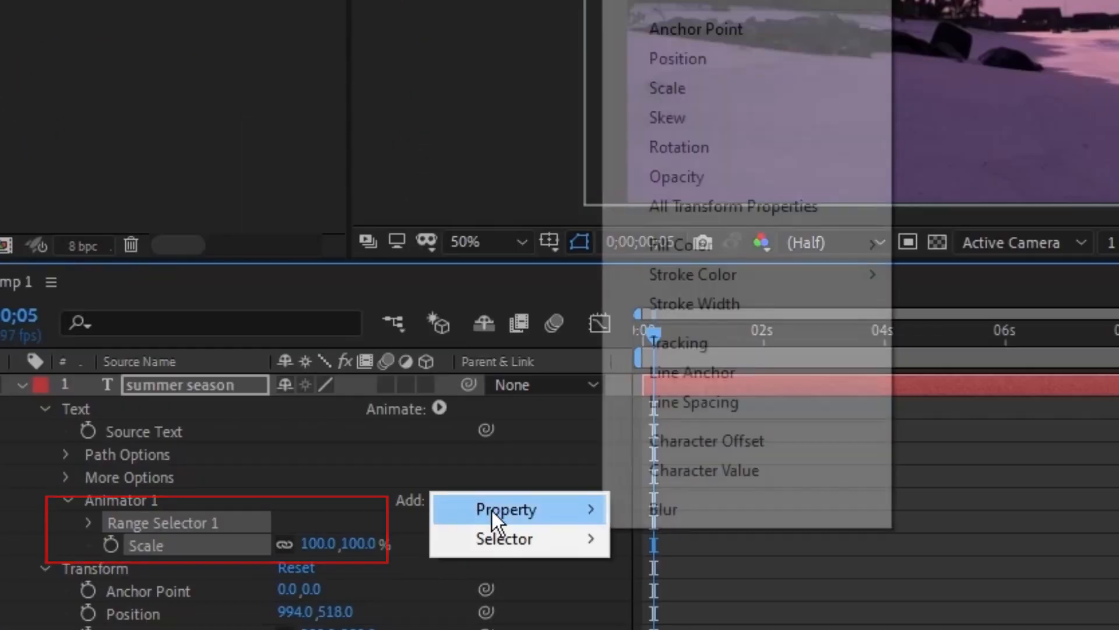
mouse_move(512, 540)
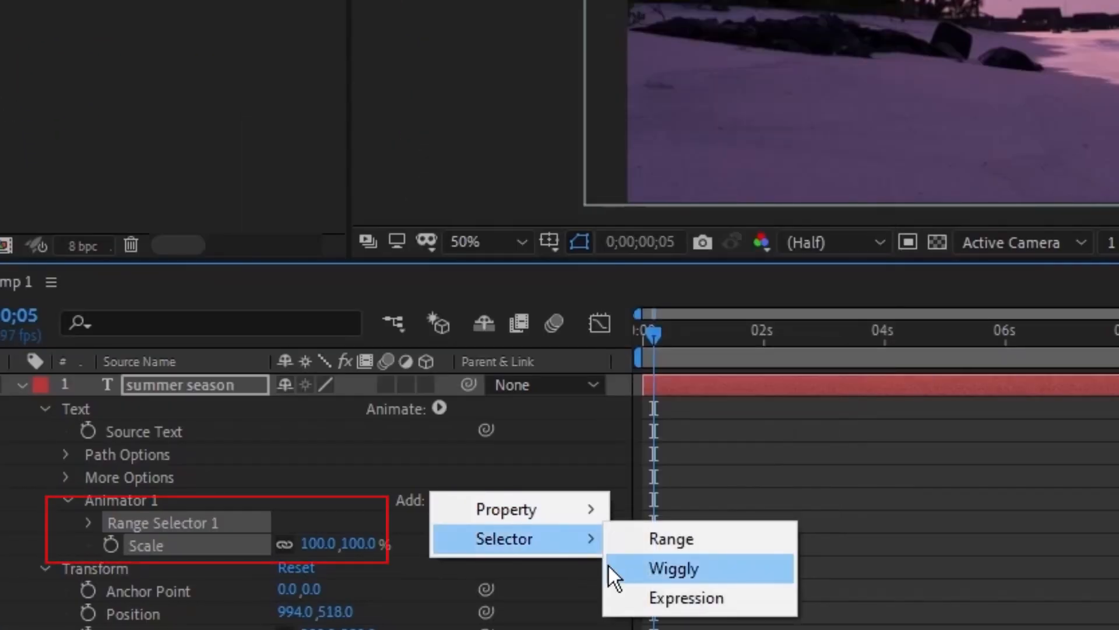
click(623, 574)
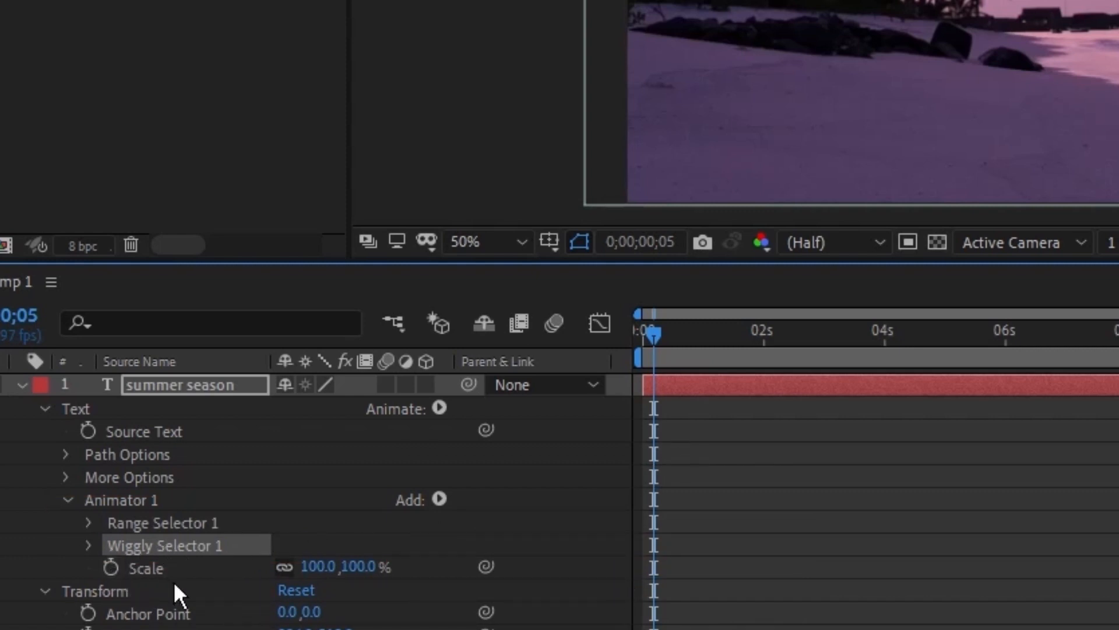
- Set the text animator's Scale to 50% and preview the wiggling letters
drag(320, 572, 374, 568)
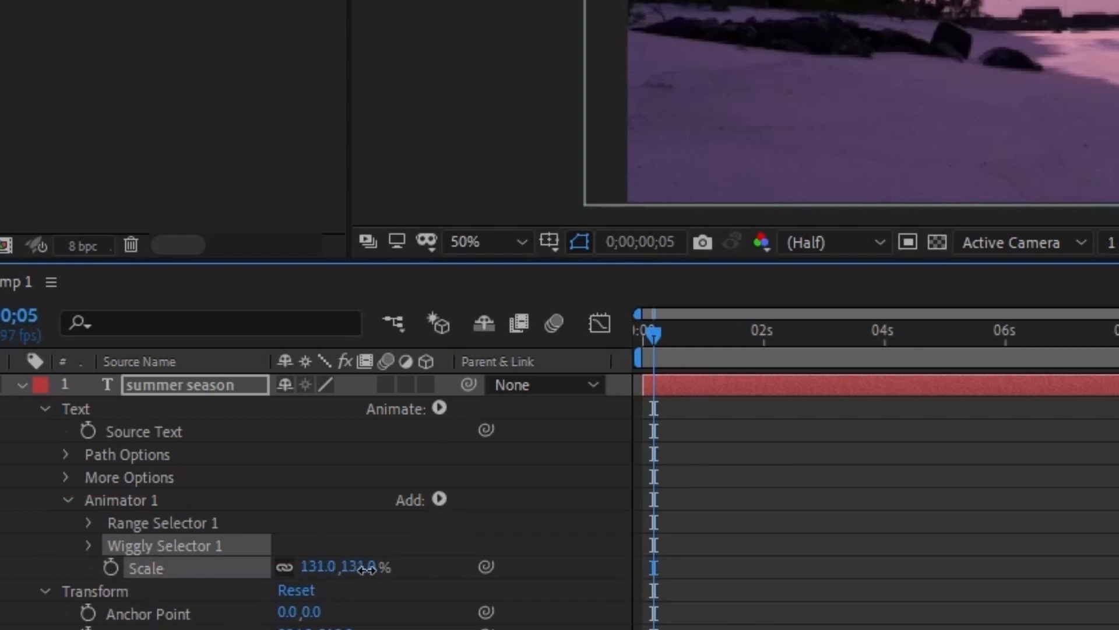
drag(250, 567, 243, 567)
drag(413, 431, 383, 449)
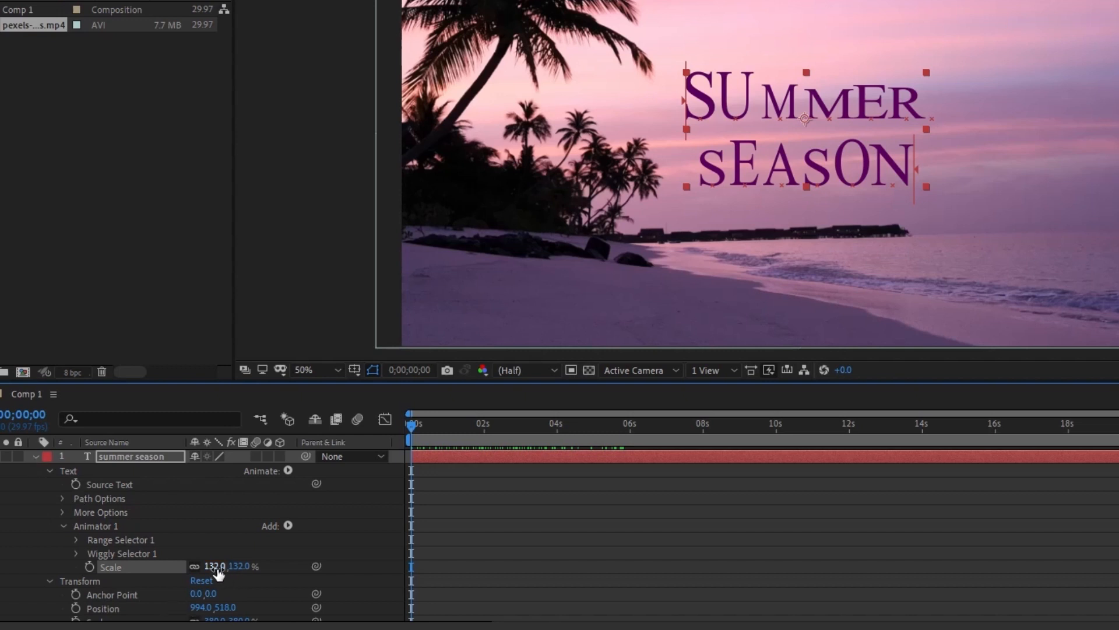
drag(220, 573, 154, 568)
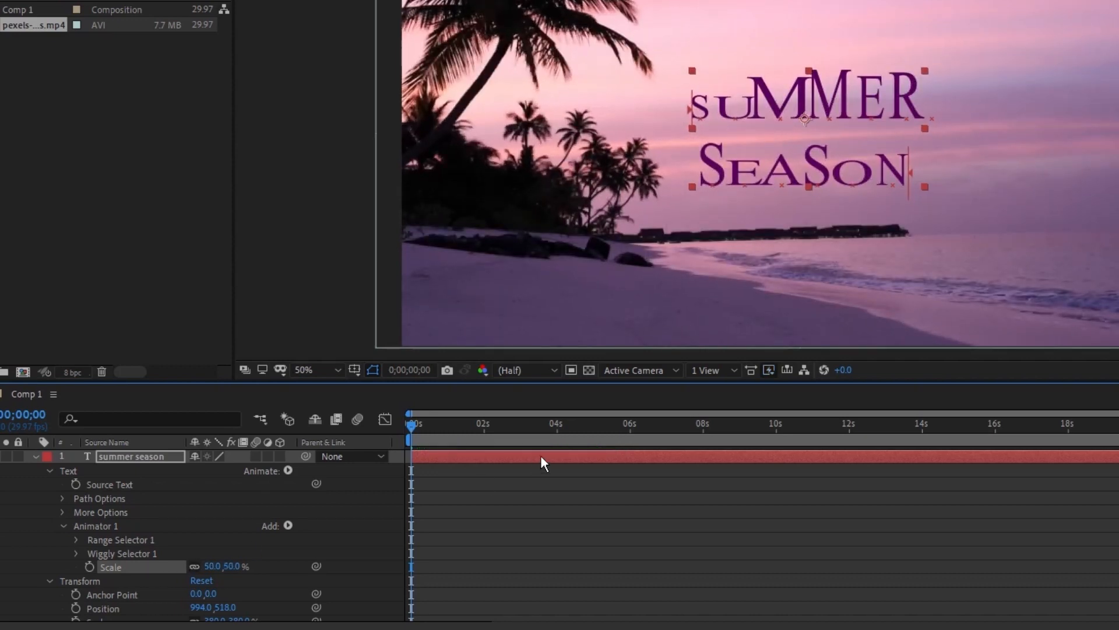
drag(416, 425, 439, 439)
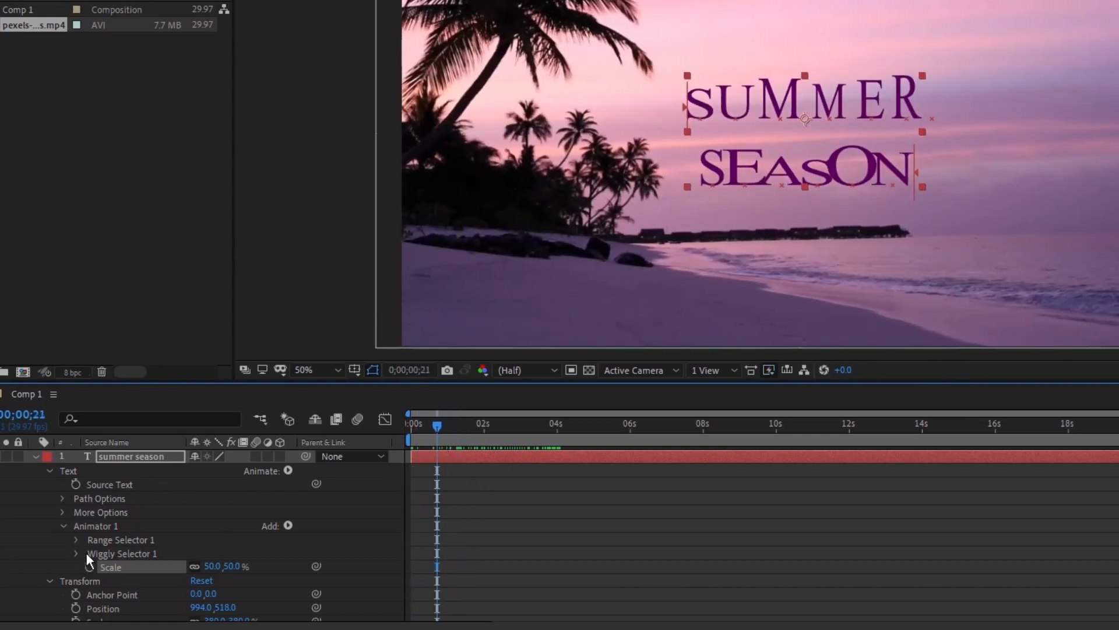
- Keyframe the Range Selector's End from 0% at about 2 seconds to 100% just after 3 seconds, and preview it
click(76, 539)
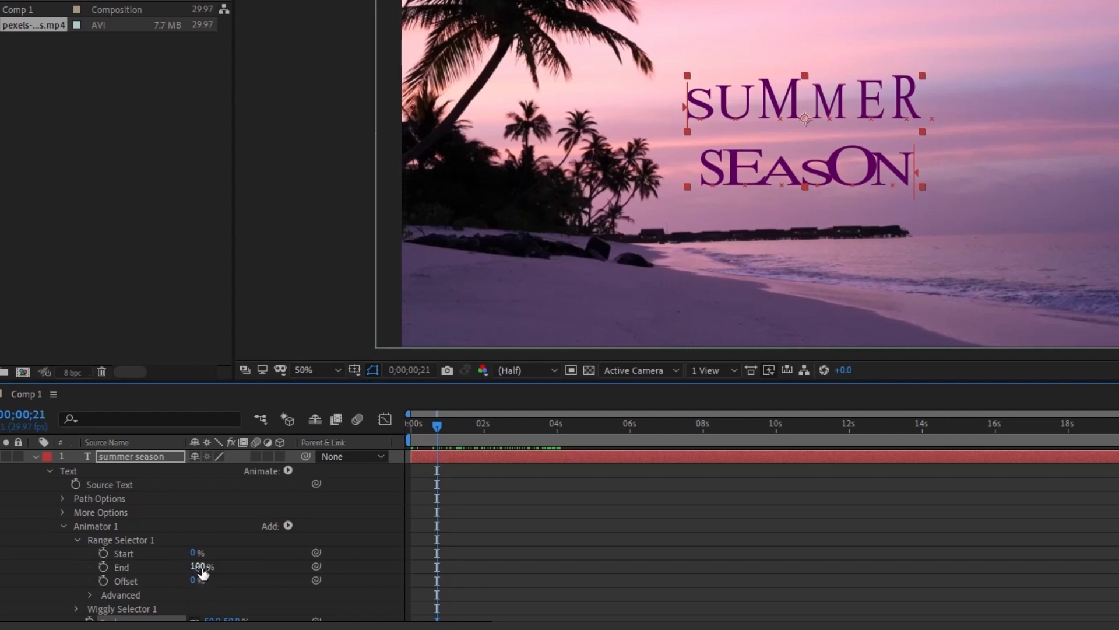
drag(202, 573, 112, 566)
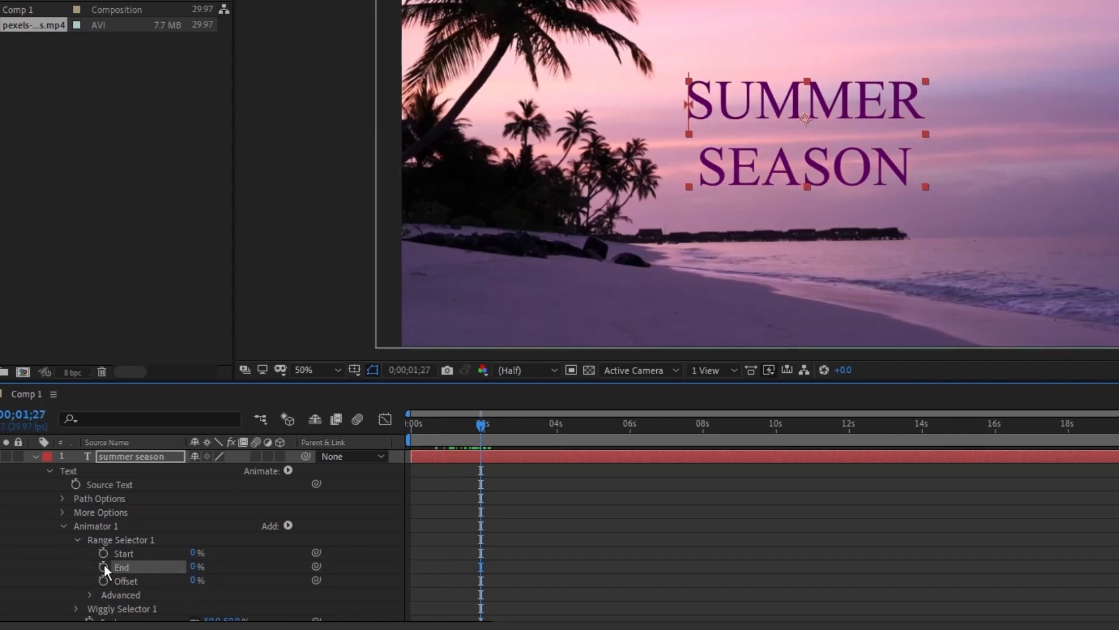
click(103, 566)
drag(481, 427, 521, 457)
drag(200, 568, 297, 565)
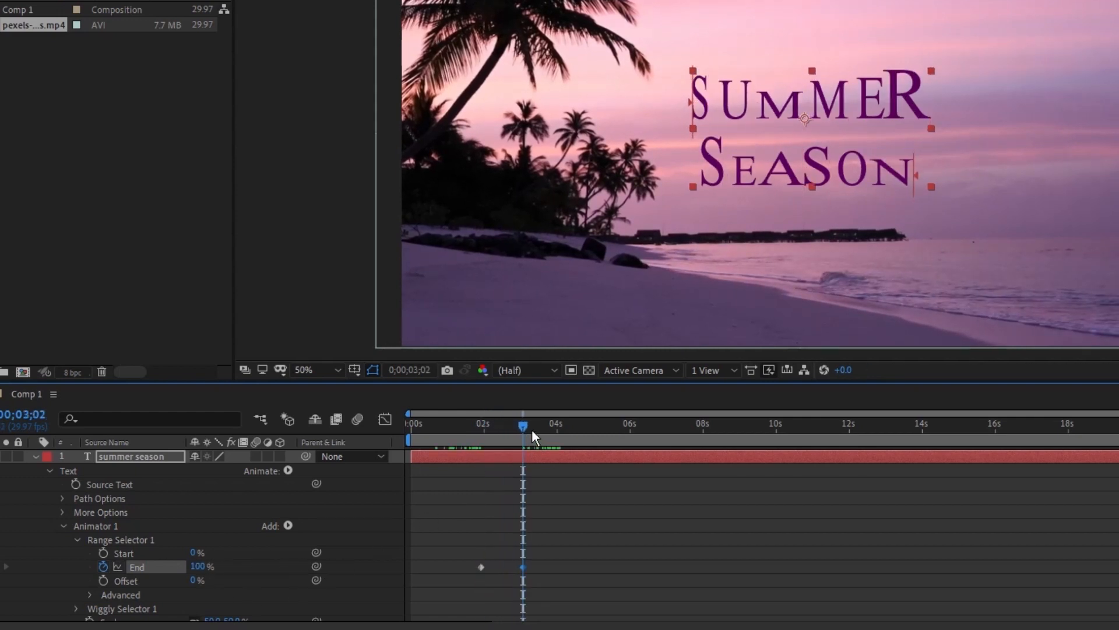
drag(532, 429, 540, 463)
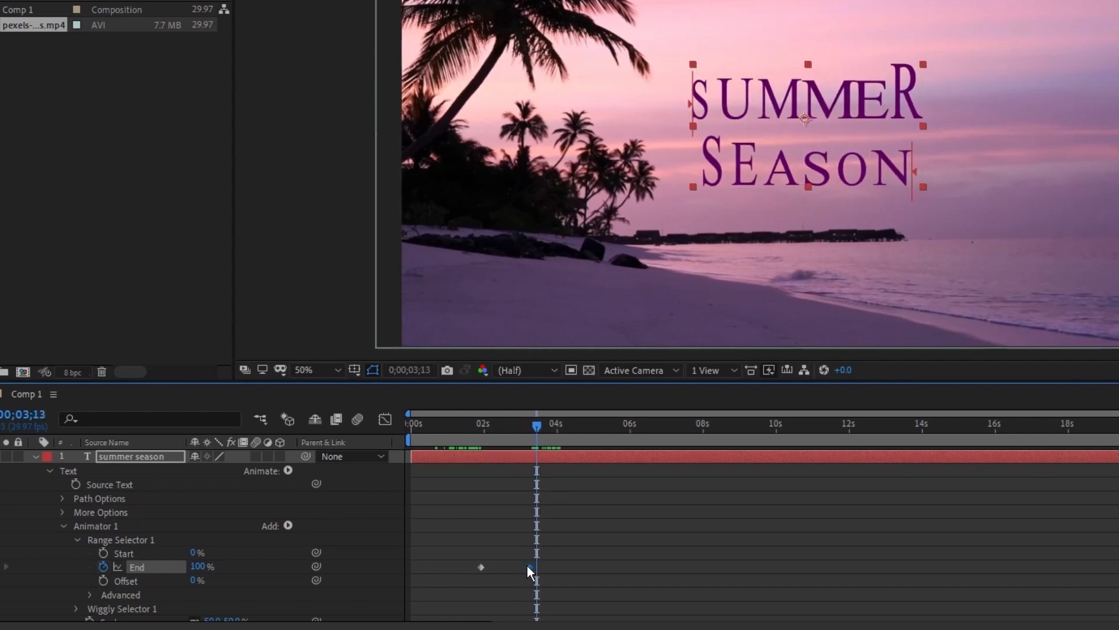
- Collapse the text layer, set the current time to 0;00;01;11 and duplicate the beach footage layer
click(35, 457)
drag(524, 423, 460, 417)
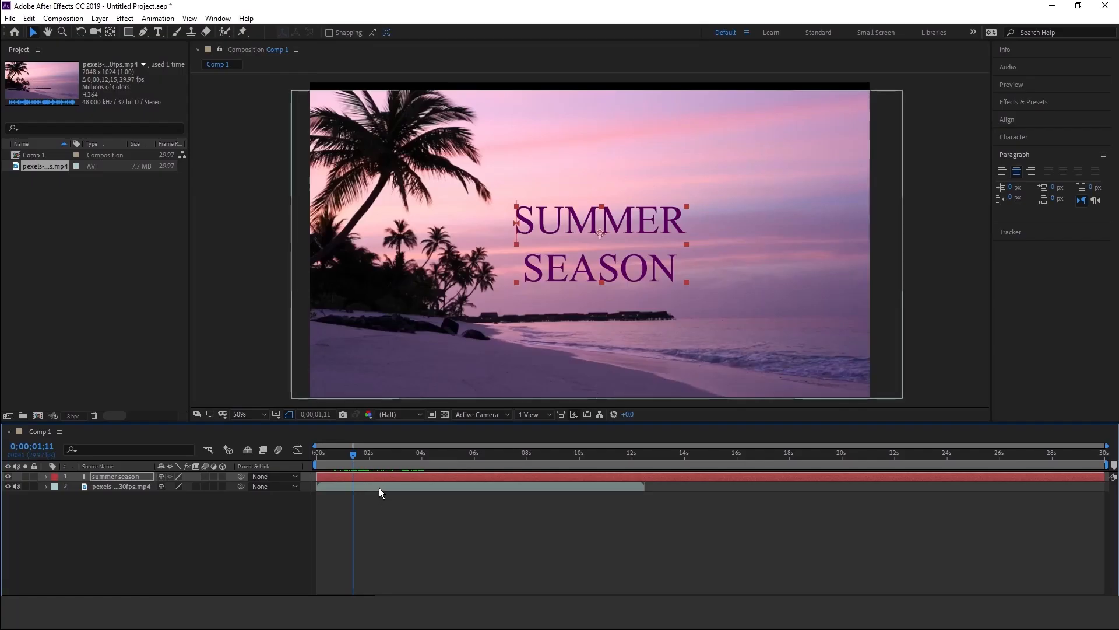
click(379, 487)
key(ctrl+d)
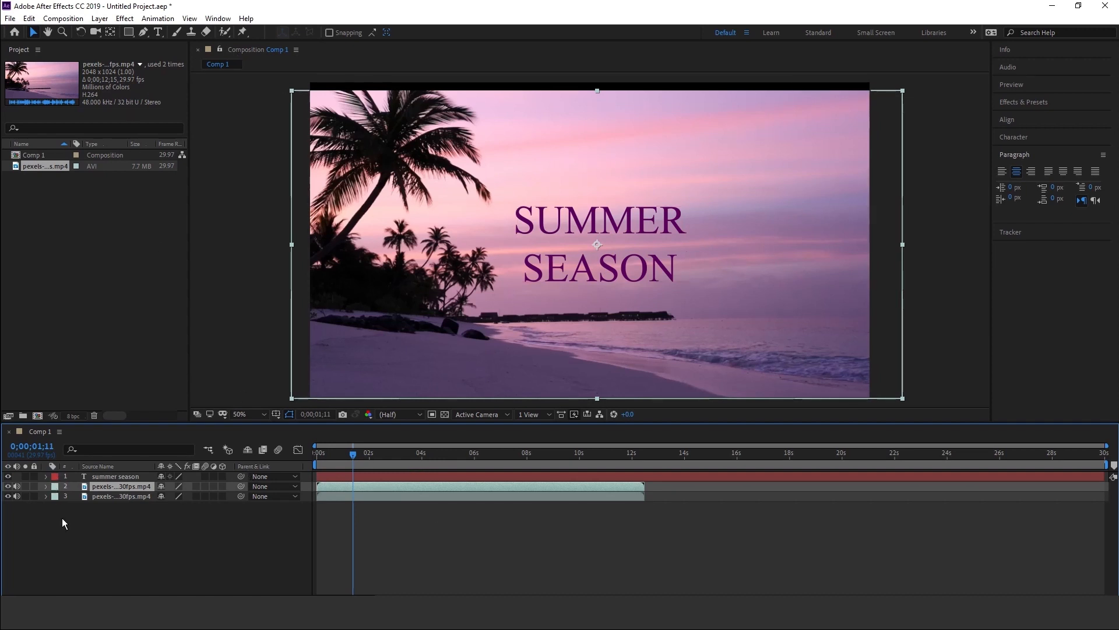
- Enlarge both beach footage layers together and reposition them to cover the black bands of the frame
shift+click(113, 495)
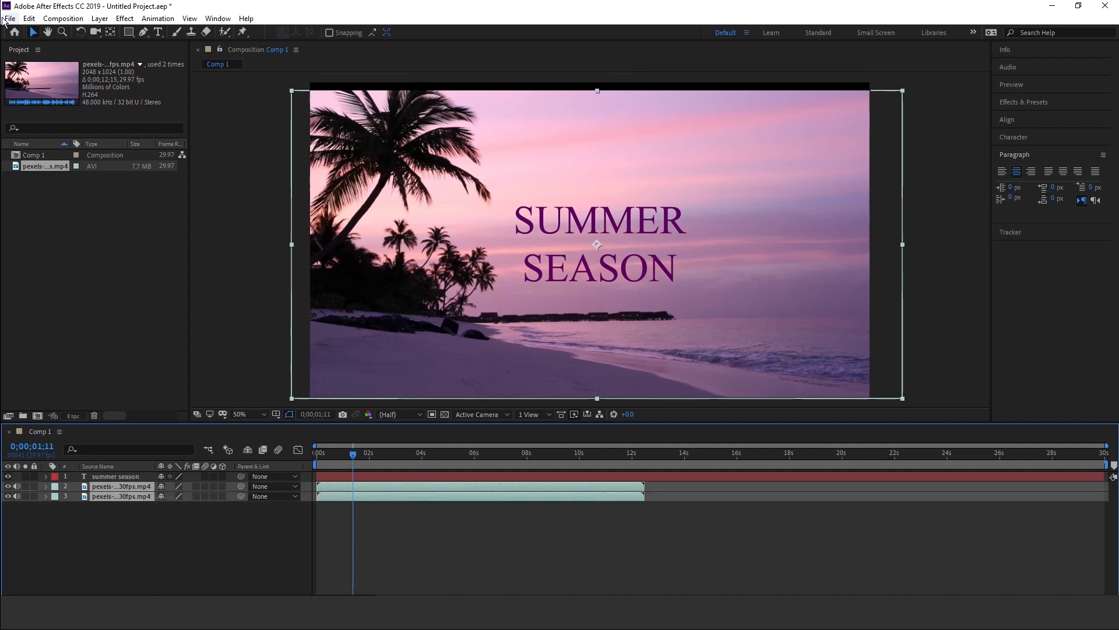
drag(598, 90, 602, 81)
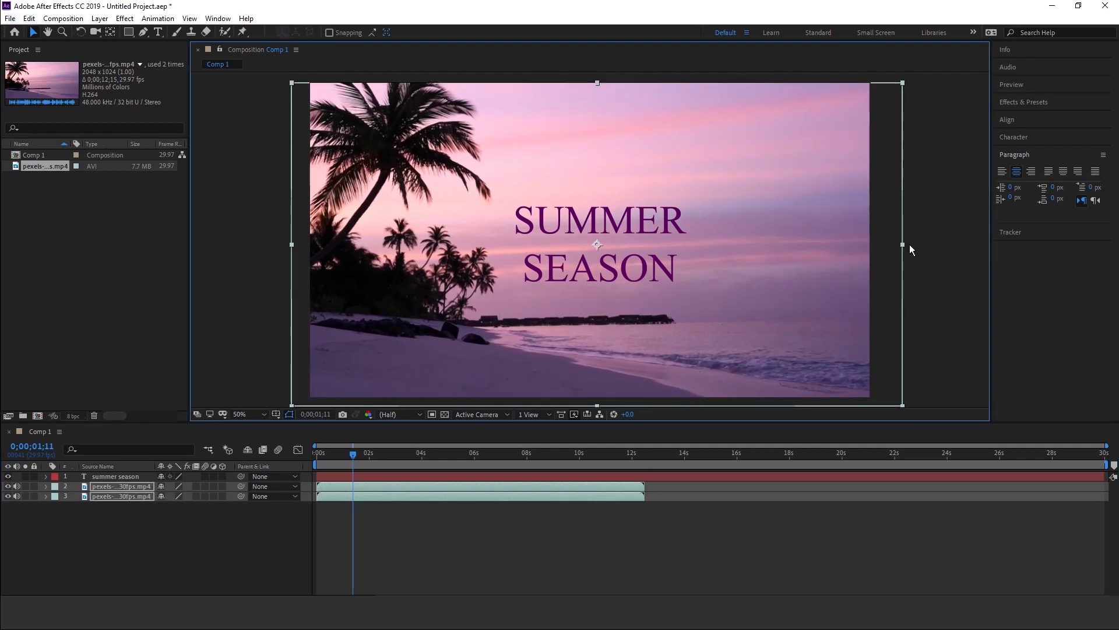
drag(907, 243, 908, 243)
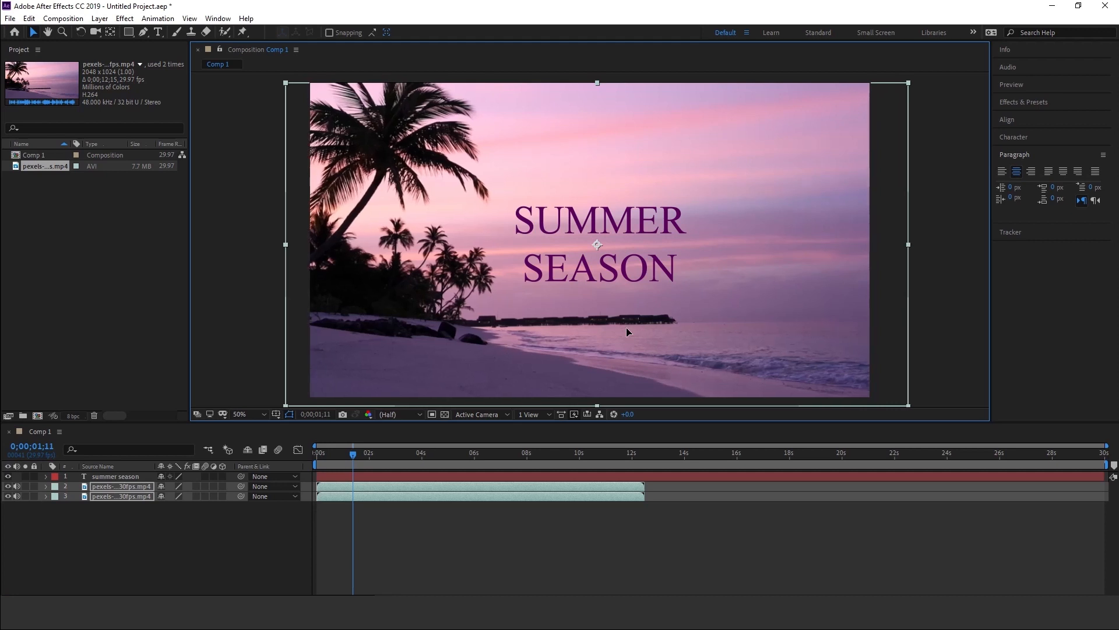
drag(626, 327, 635, 323)
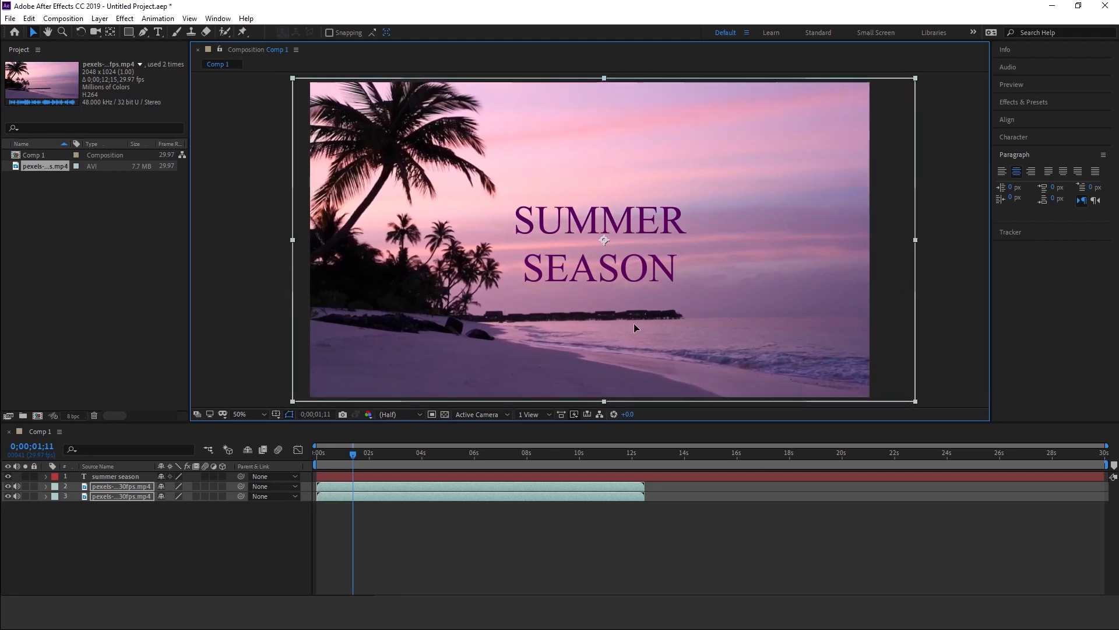
- Start a Pen mask on the upper beach footage copy, tracing down along the outer edge of the palm trees
click(154, 536)
click(341, 489)
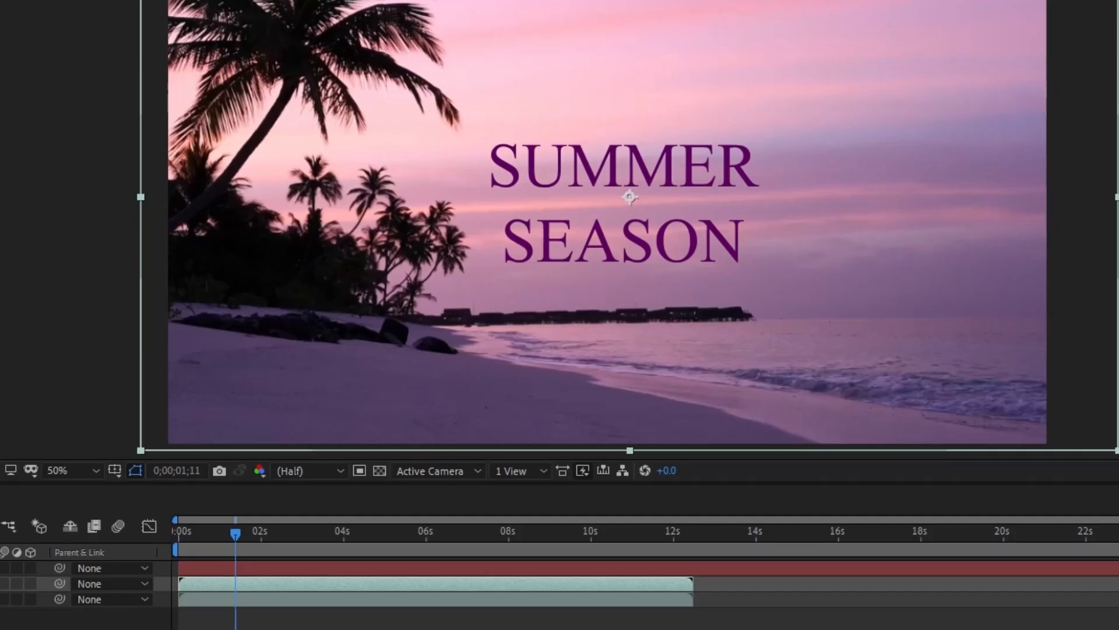
key(g)
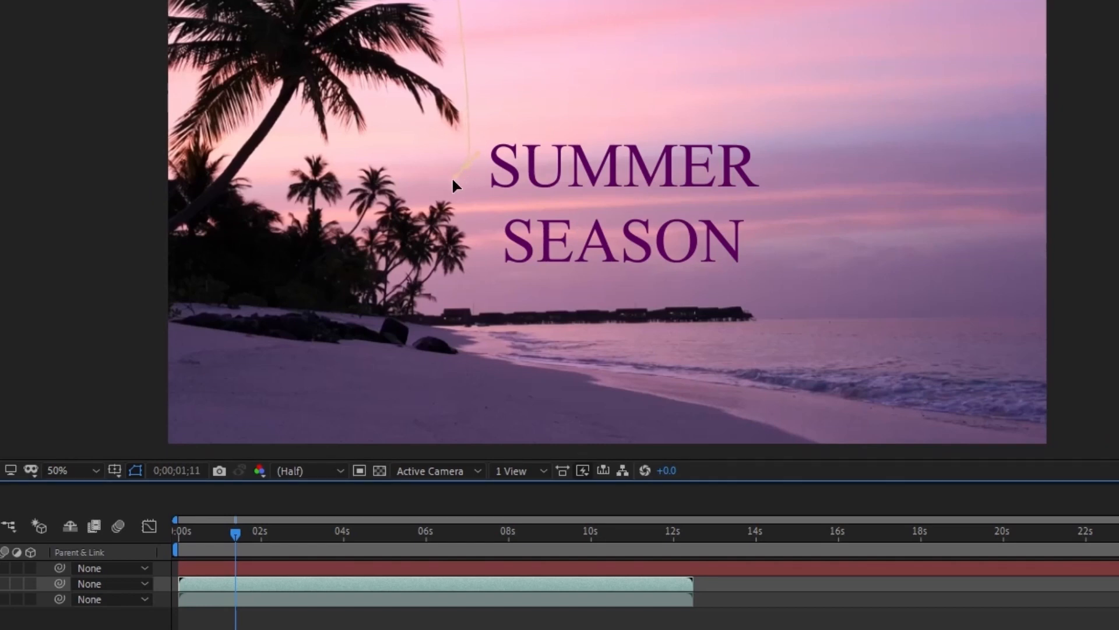
scroll(438, 213, up, 2)
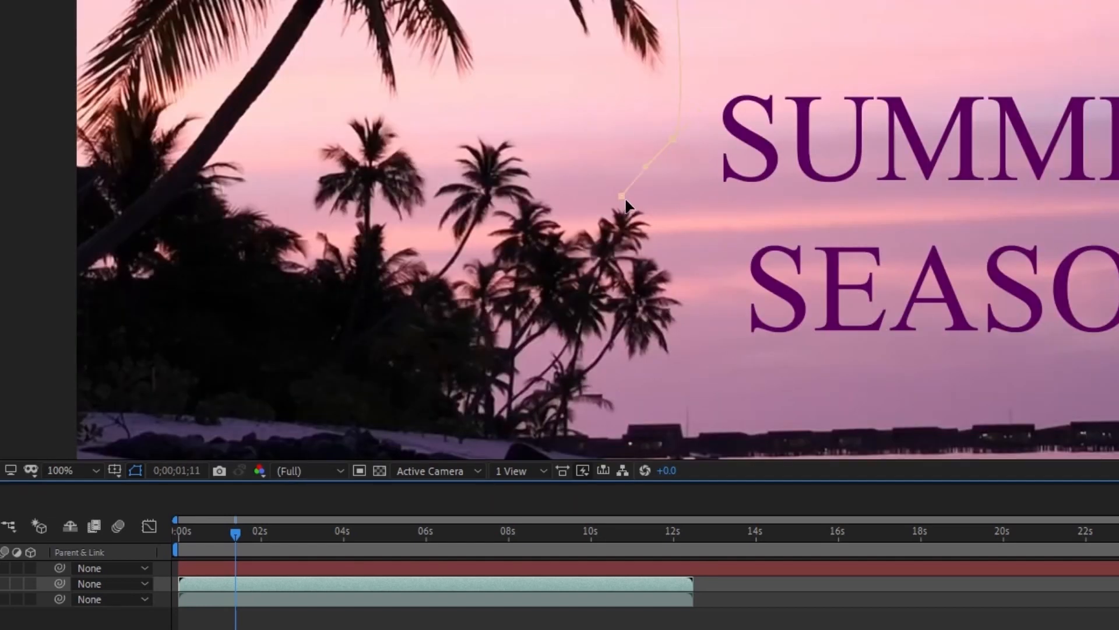
drag(624, 197, 634, 205)
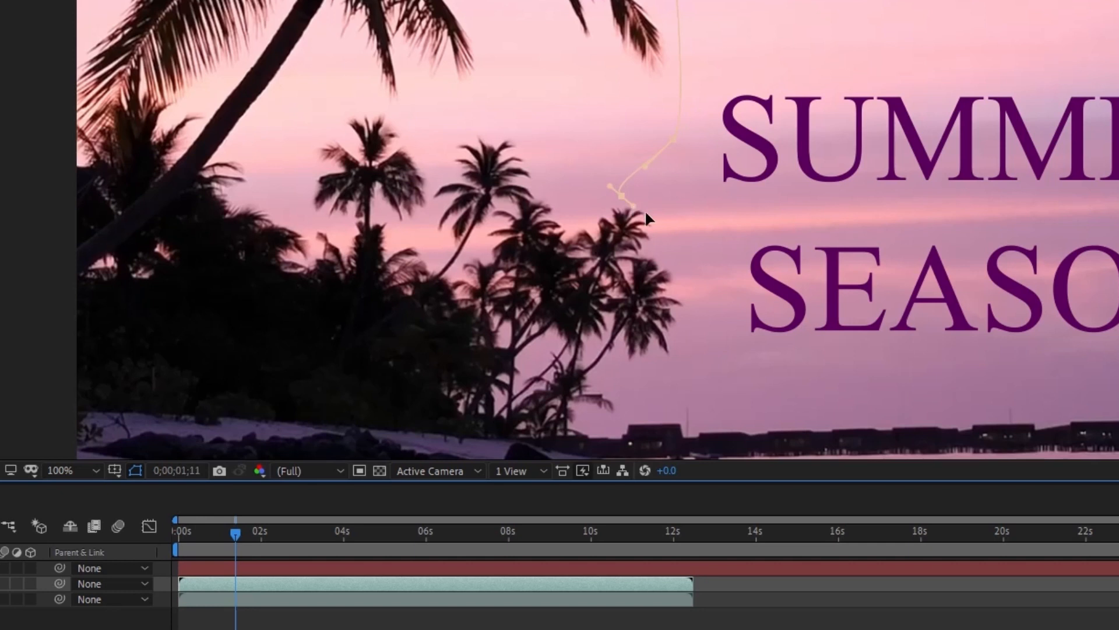
click(642, 250)
click(672, 268)
drag(674, 335, 597, 368)
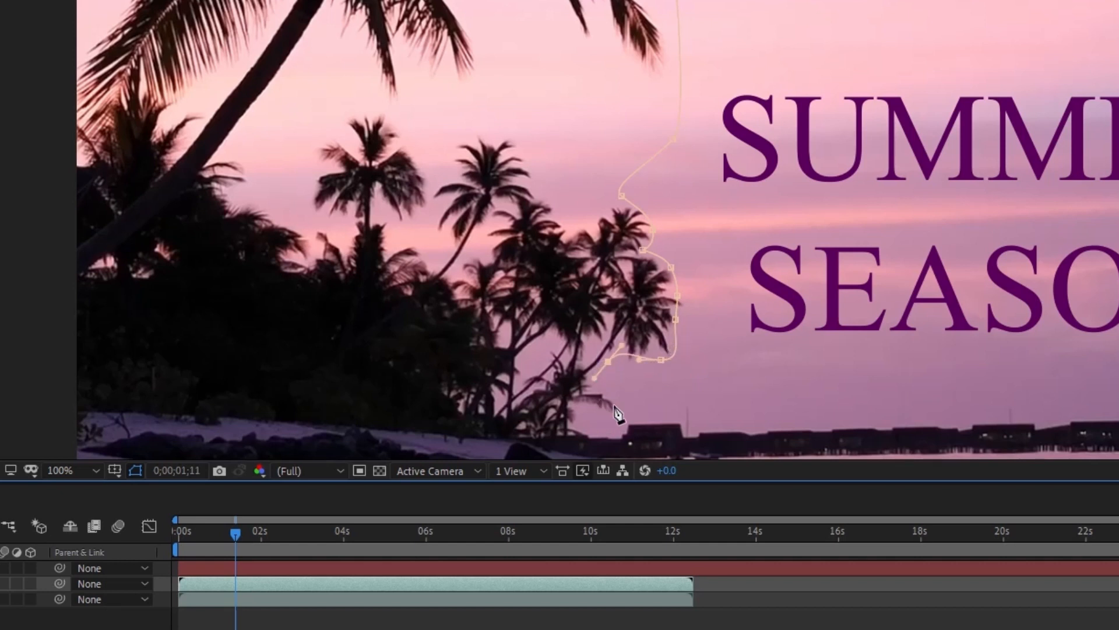
drag(617, 404, 624, 418)
- Continue the mask down to the frame's bottom edge, along it past the corner, and up the outer edge beside the palms
drag(670, 280, 619, 80)
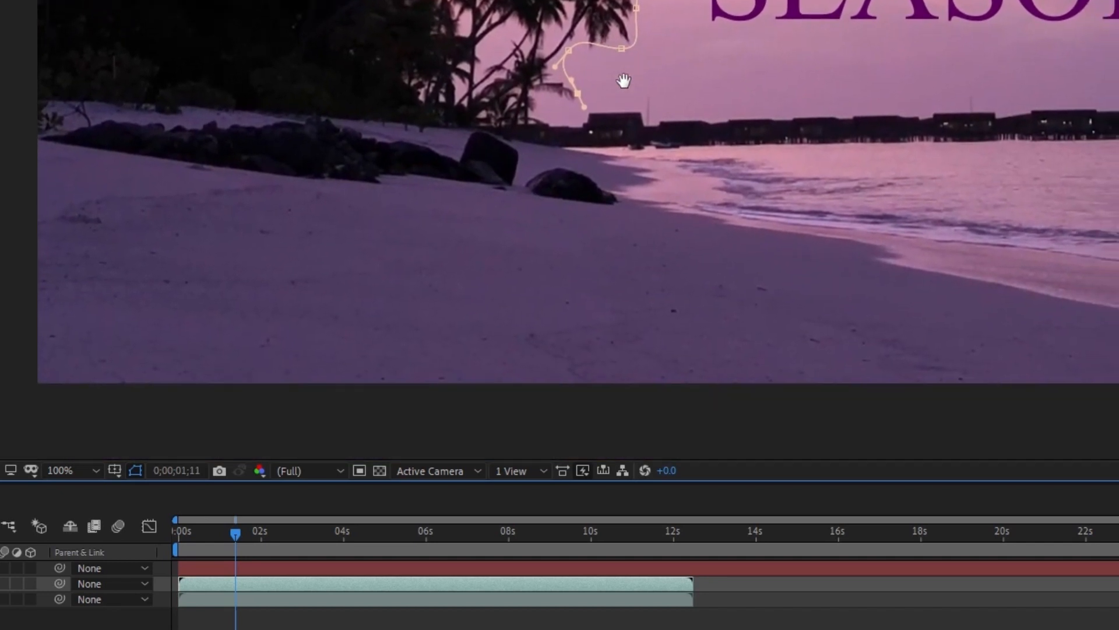
drag(619, 394, 612, 386)
click(27, 385)
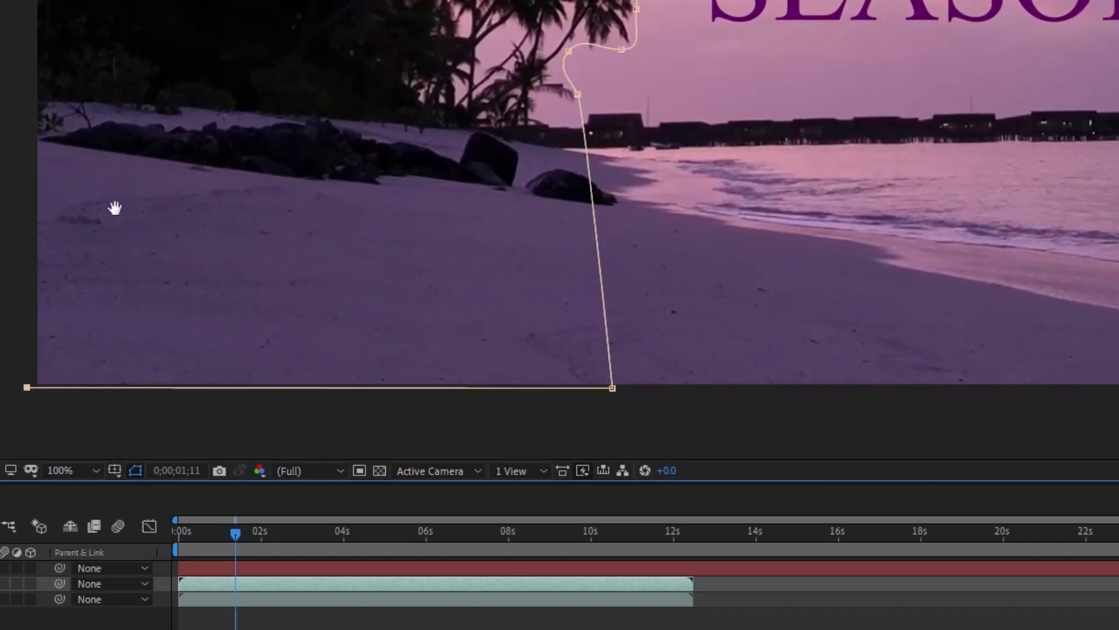
scroll(117, 205, down, 1)
scroll(111, 114, down, 1)
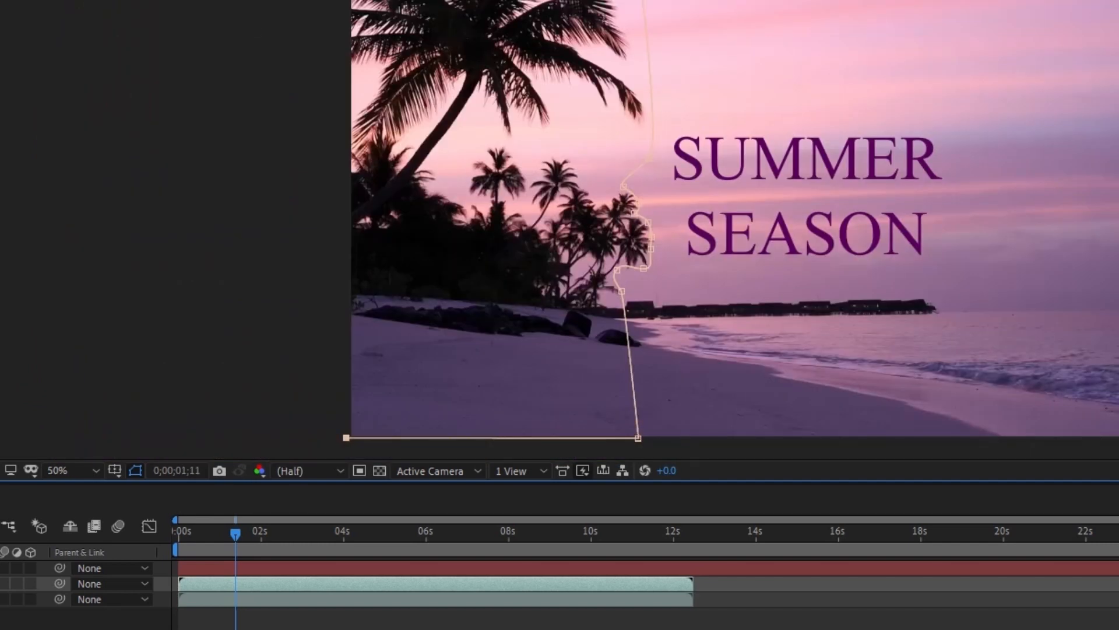
click(348, 1)
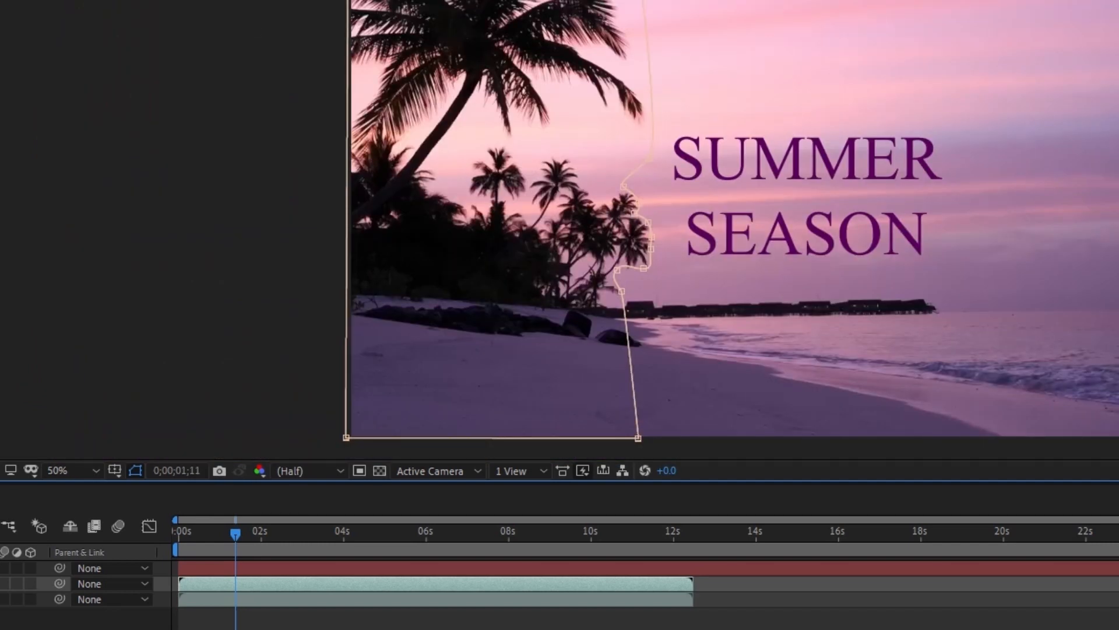
- Place the masked footage layer above the text layer, move the title behind the palm trees and set the current time to 0;00;00;12
drag(2, 568, 2, 591)
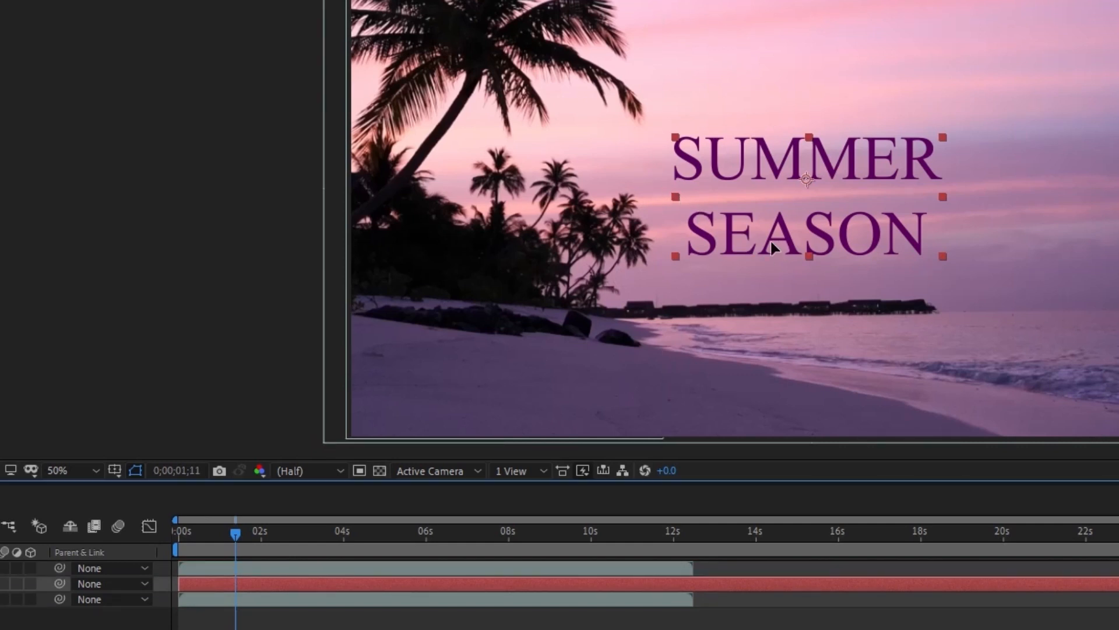
drag(771, 238, 462, 318)
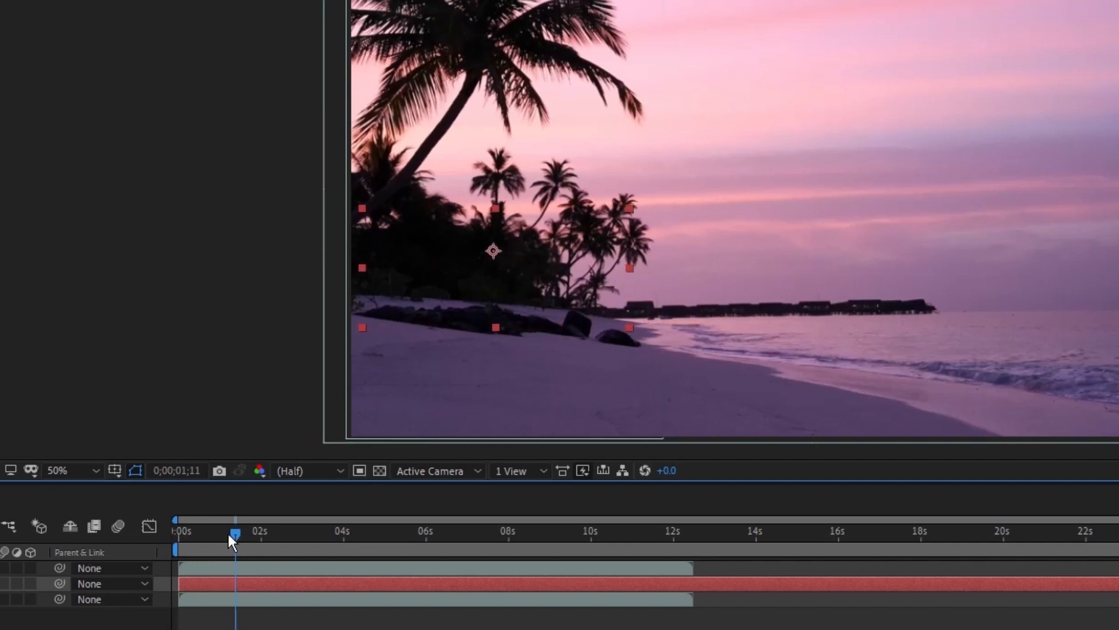
drag(229, 534, 196, 540)
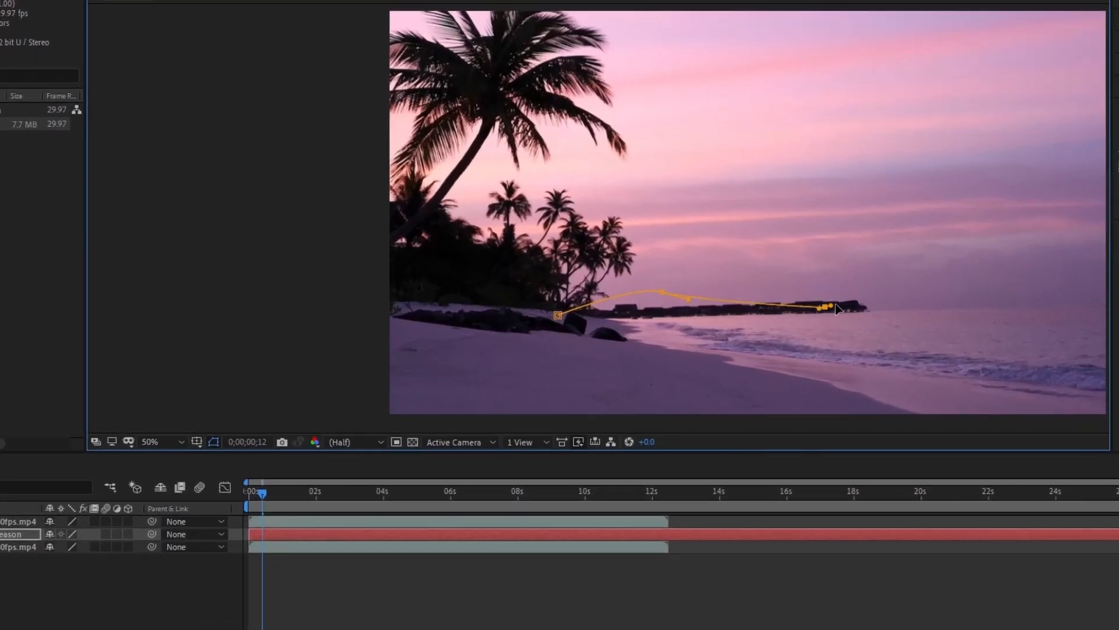
- Draw an open curved Pen path on the text layer, running from the rocks beneath the palms over the pier and up into the sky
drag(772, 307, 785, 301)
drag(896, 269, 896, 231)
drag(825, 307, 791, 288)
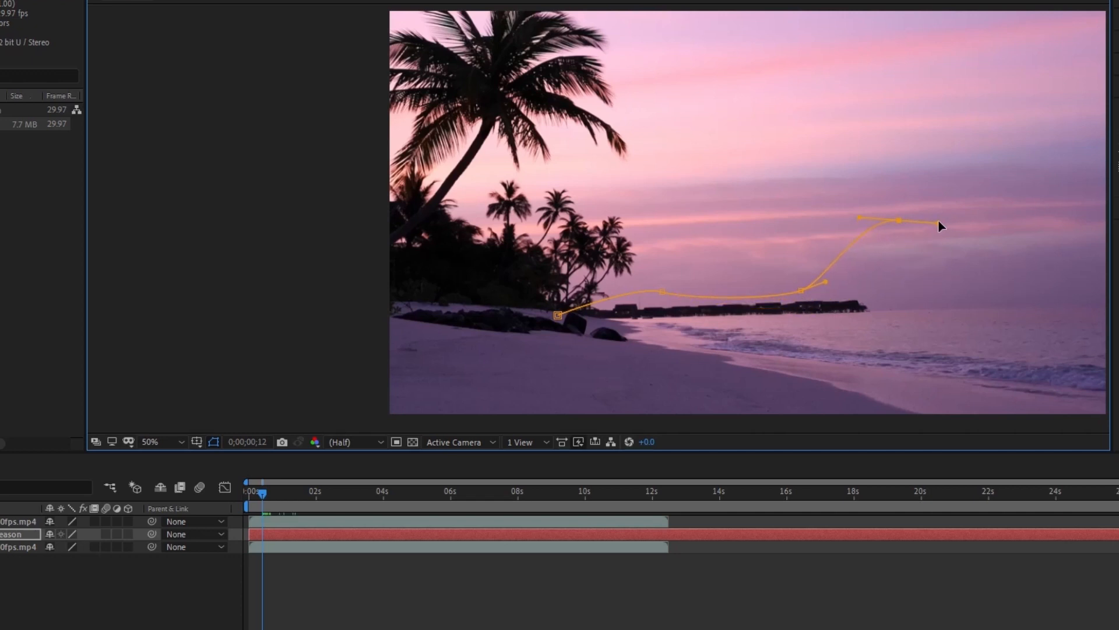
drag(937, 215, 936, 218)
click(974, 219)
drag(938, 273, 781, 280)
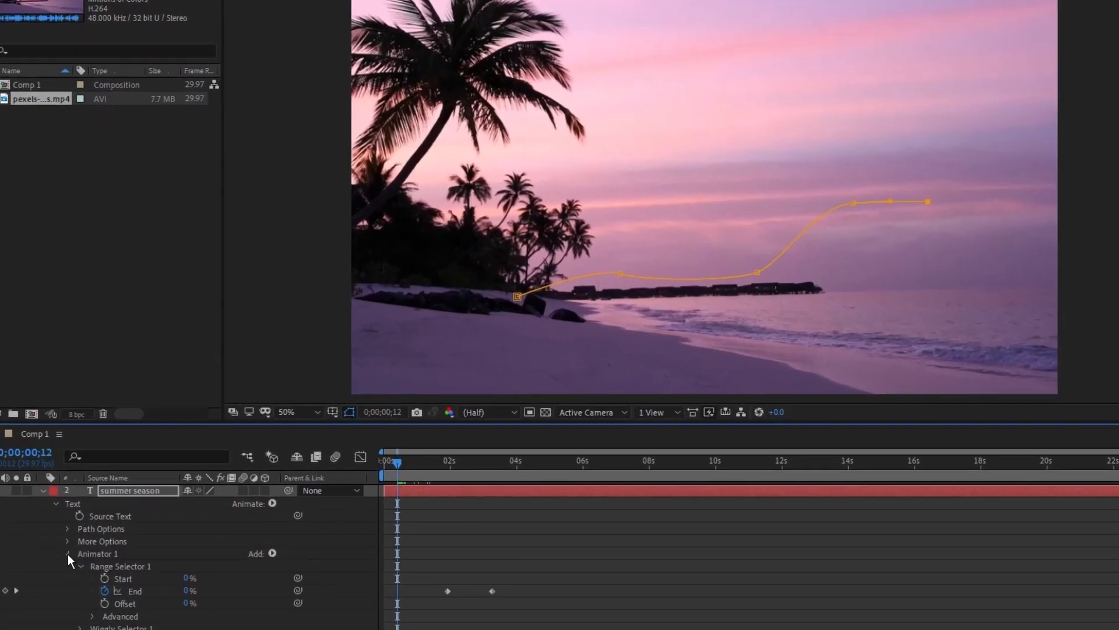
- In the text layer's Path Options, set Path to Mask 1
click(57, 530)
click(56, 520)
click(56, 520)
click(56, 510)
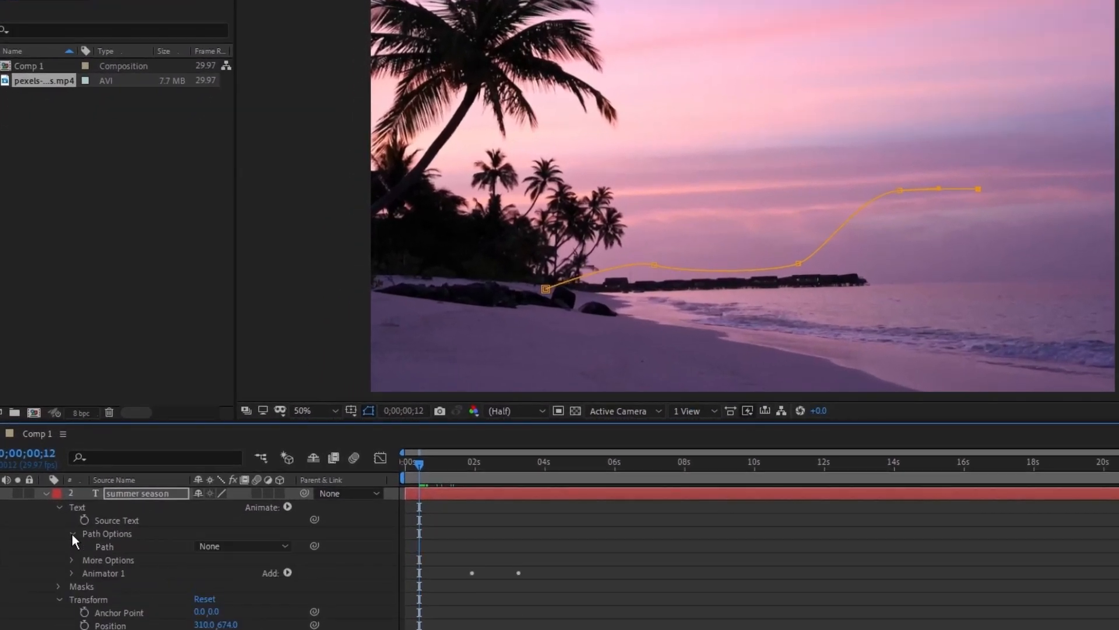
click(265, 547)
click(261, 583)
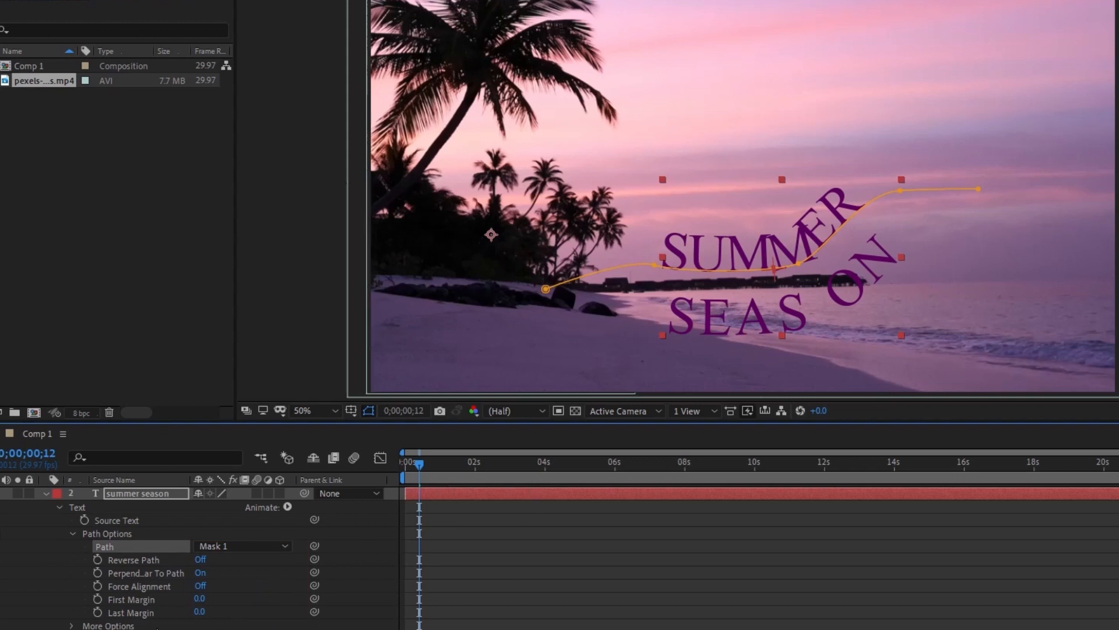
- Raise the first two points of the text path and set First Margin to -1
drag(199, 600, 41, 594)
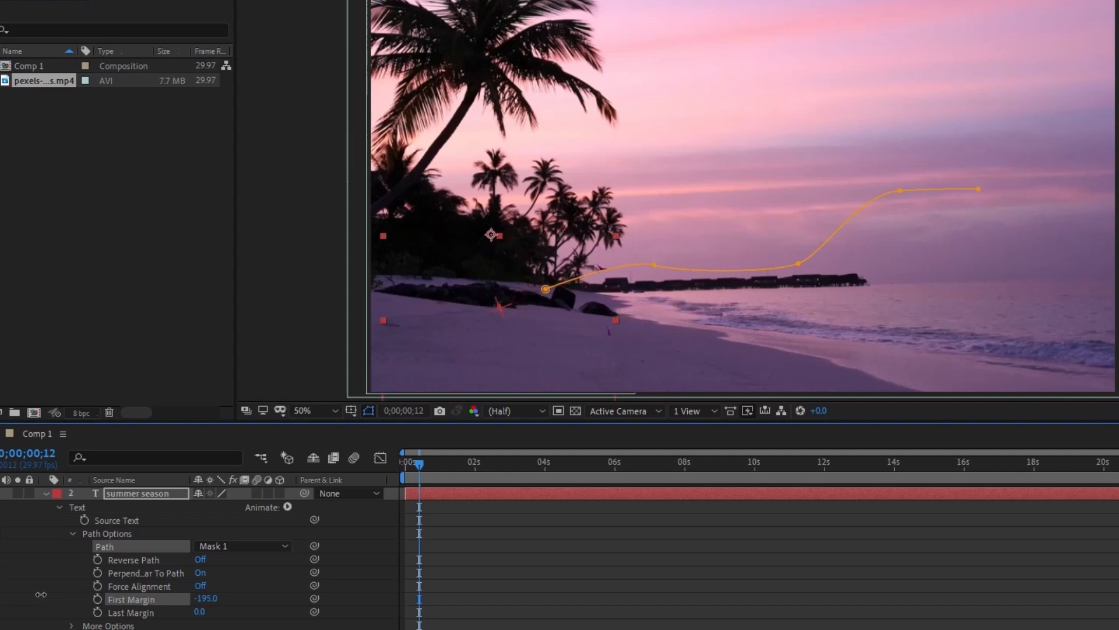
drag(546, 289, 533, 249)
drag(656, 265, 655, 221)
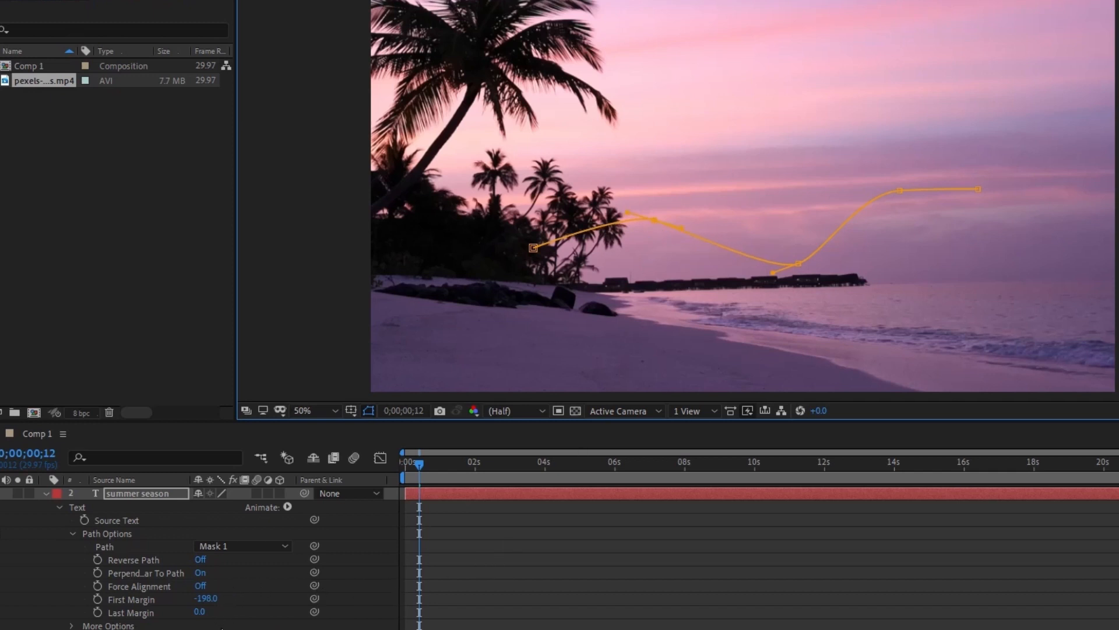
drag(205, 598, 368, 629)
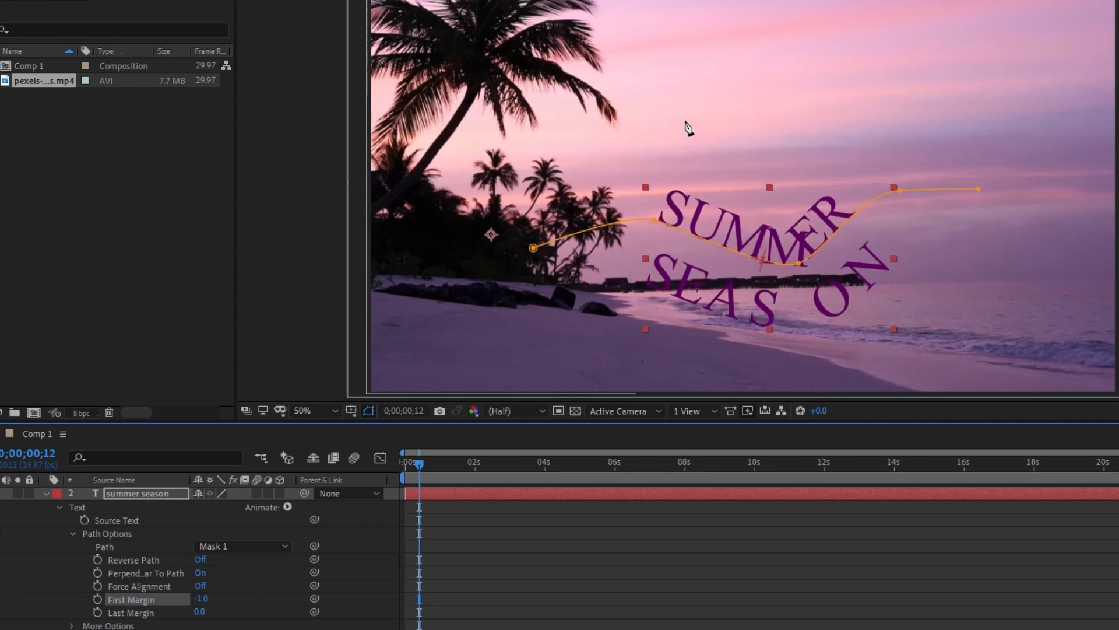
- Smooth the text path by raising its middle point and pulling its end point inward
drag(799, 263, 791, 233)
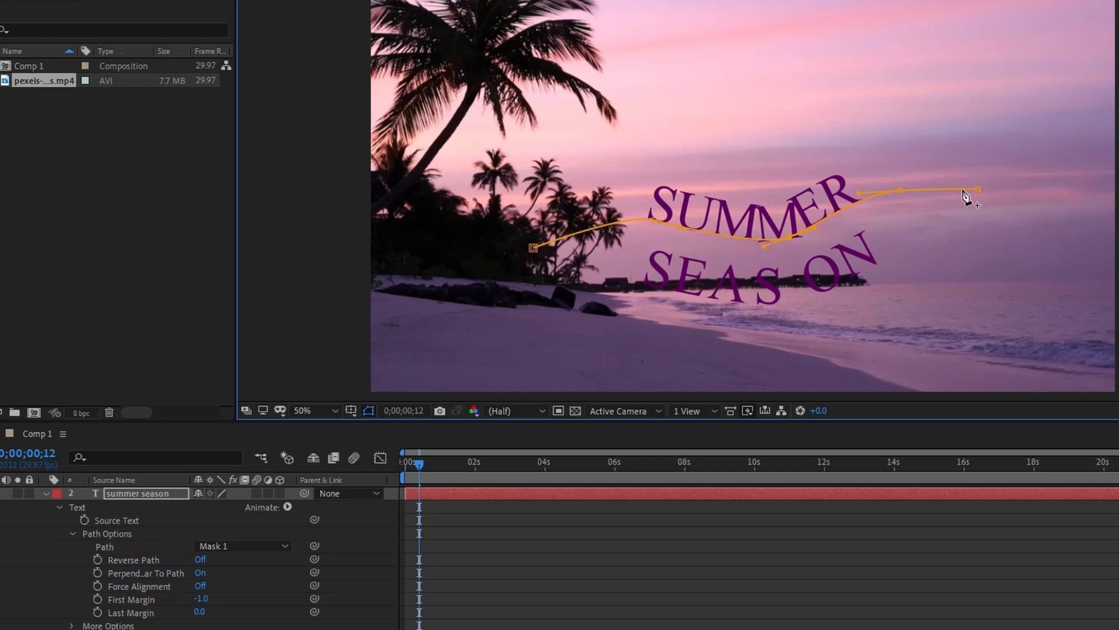
drag(977, 189, 931, 187)
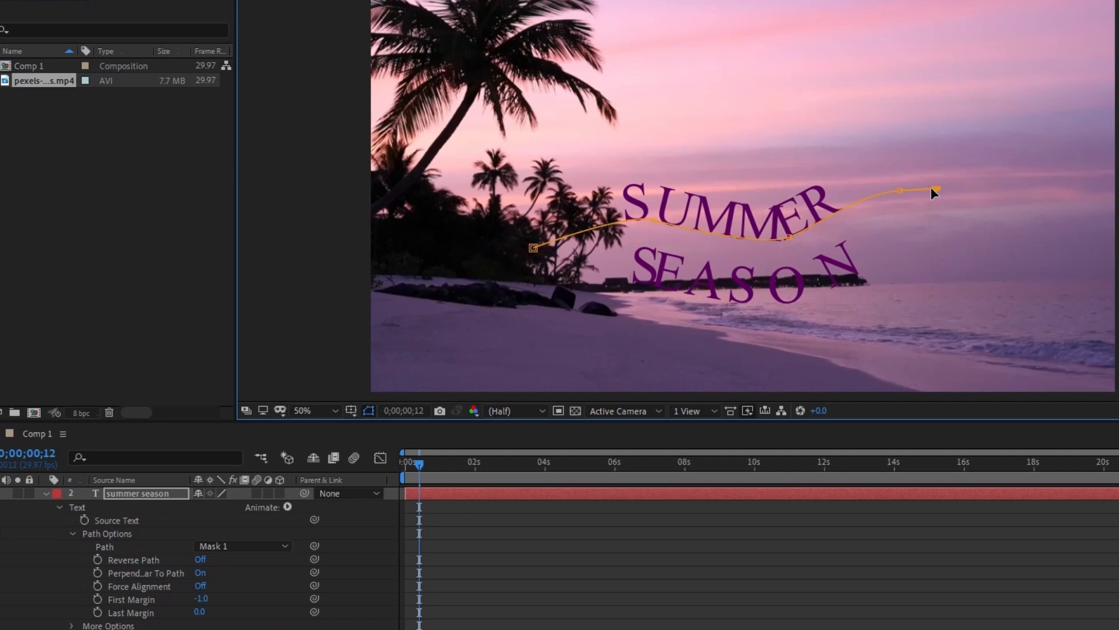
drag(786, 233, 779, 215)
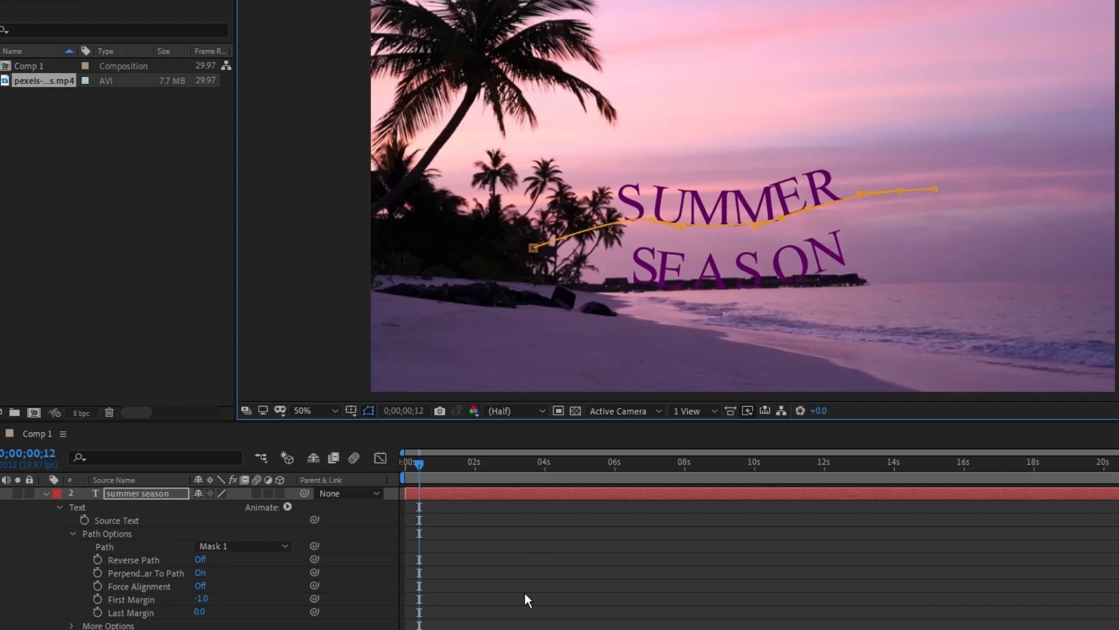
- Keyframe First Margin at -176 at 0;00;00;12 and at 65 at 0;00;01;26
drag(201, 599, 65, 592)
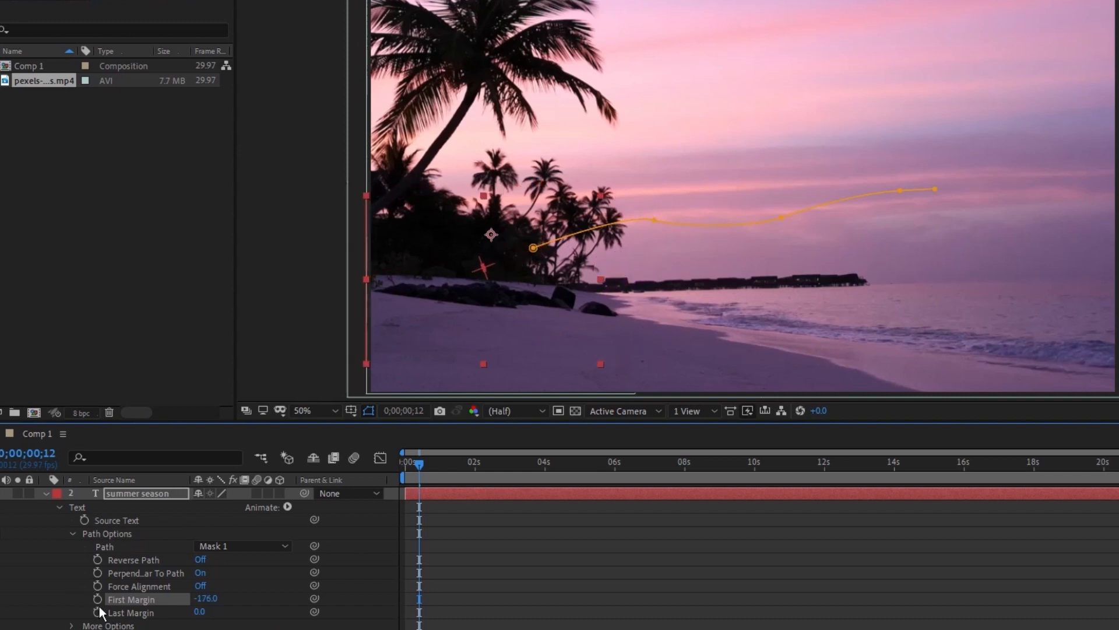
drag(438, 464, 469, 464)
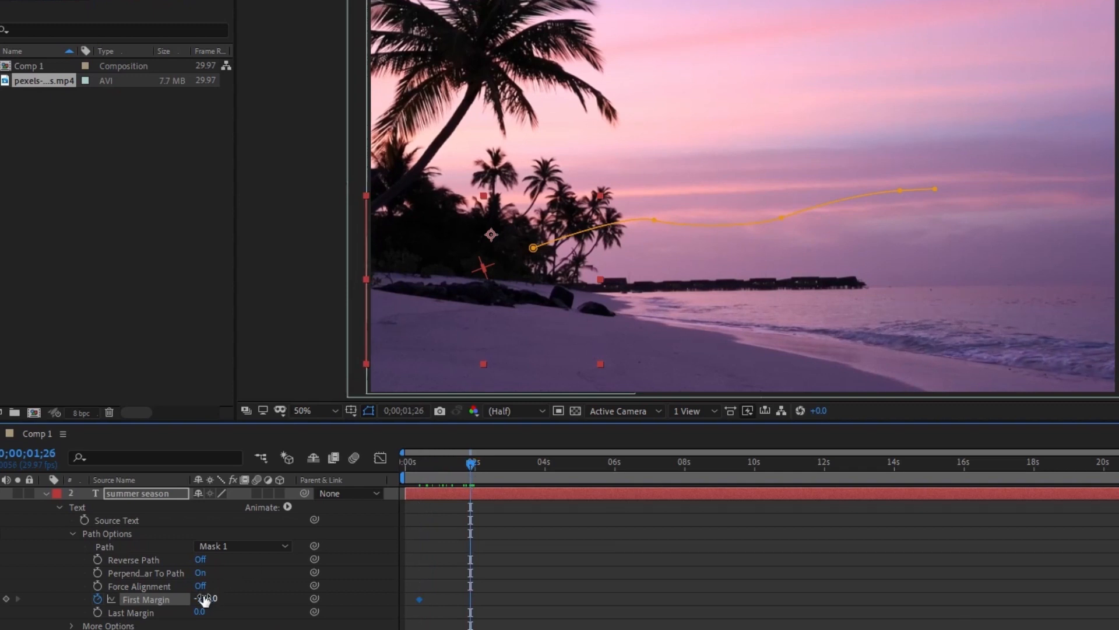
drag(204, 599, 408, 612)
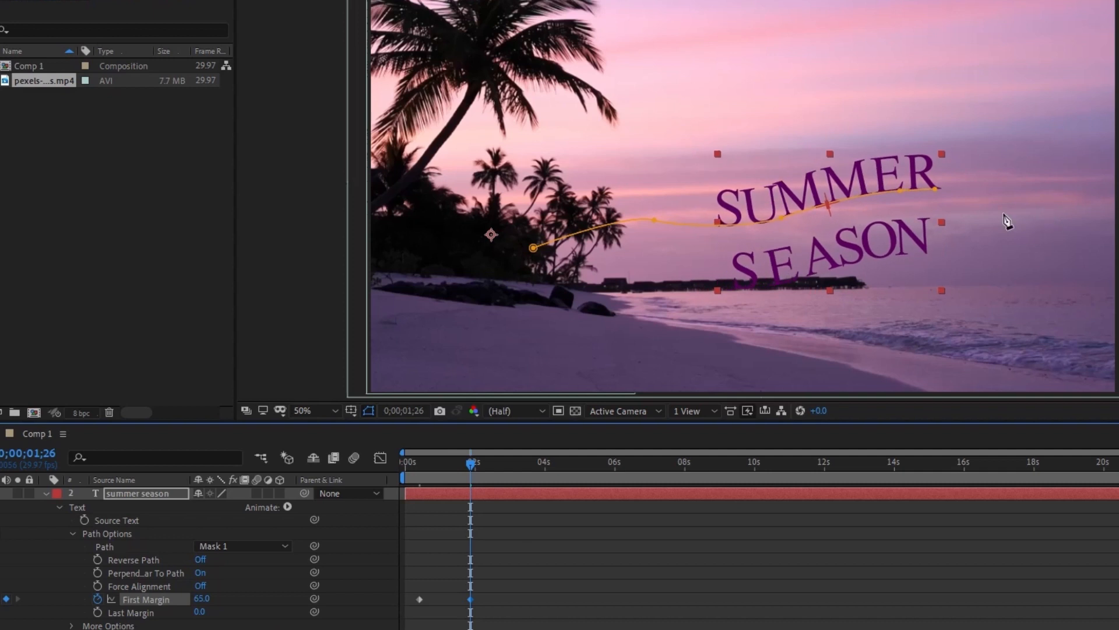
- Extend the text path's end farther over the sea, and set the First Margin keyframes to 143 at 0;00;01;26 and -211 at 0;00;00;12
click(934, 190)
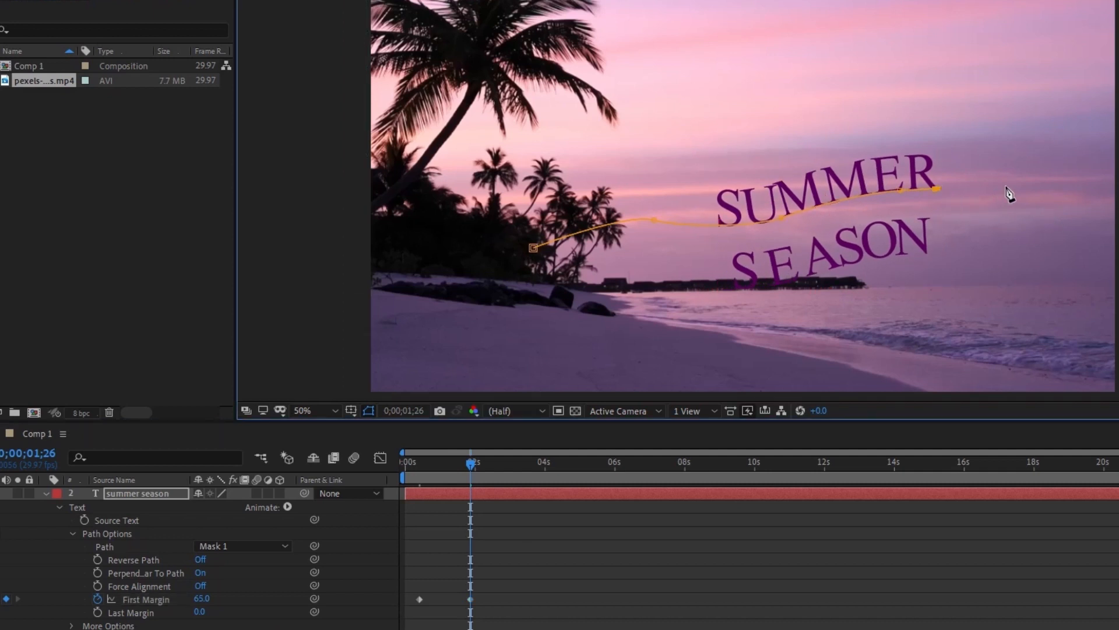
drag(1013, 185, 1017, 188)
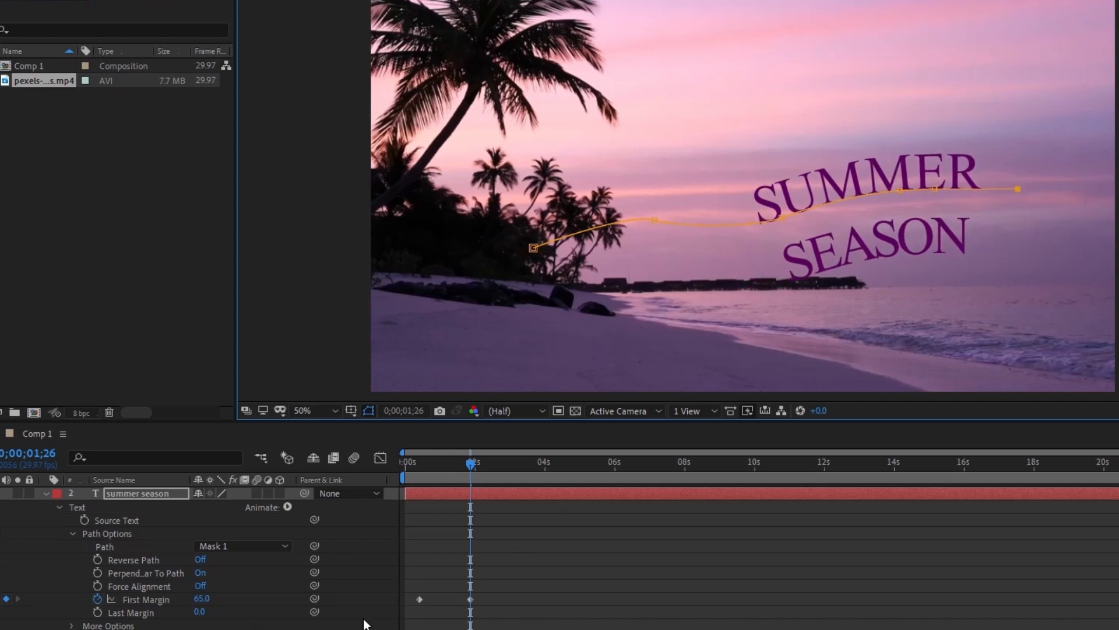
drag(207, 599, 253, 590)
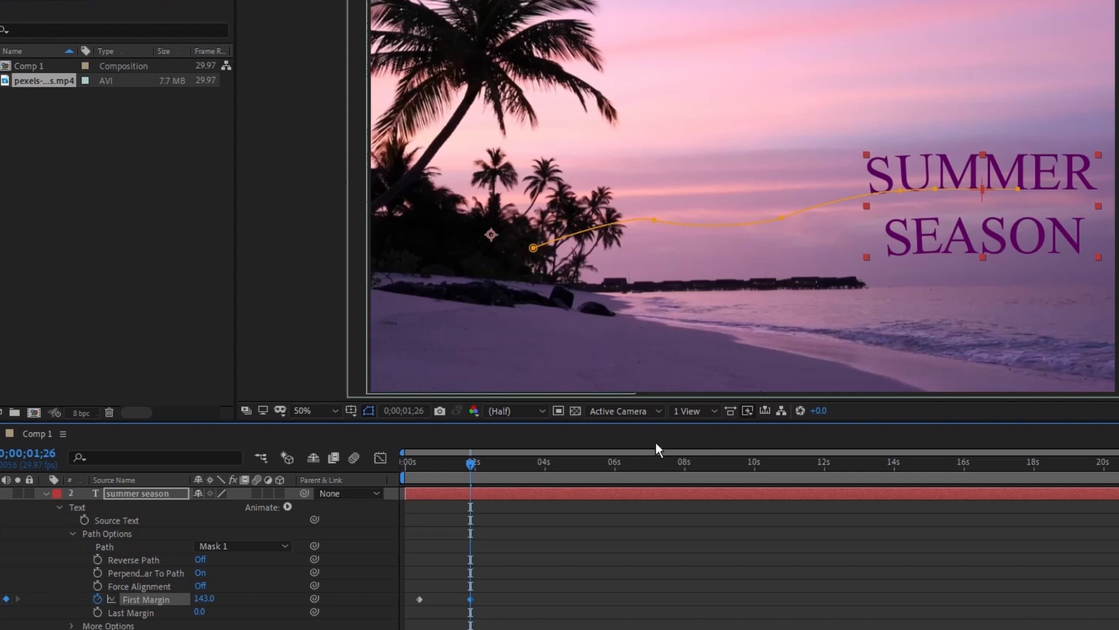
drag(480, 467, 422, 458)
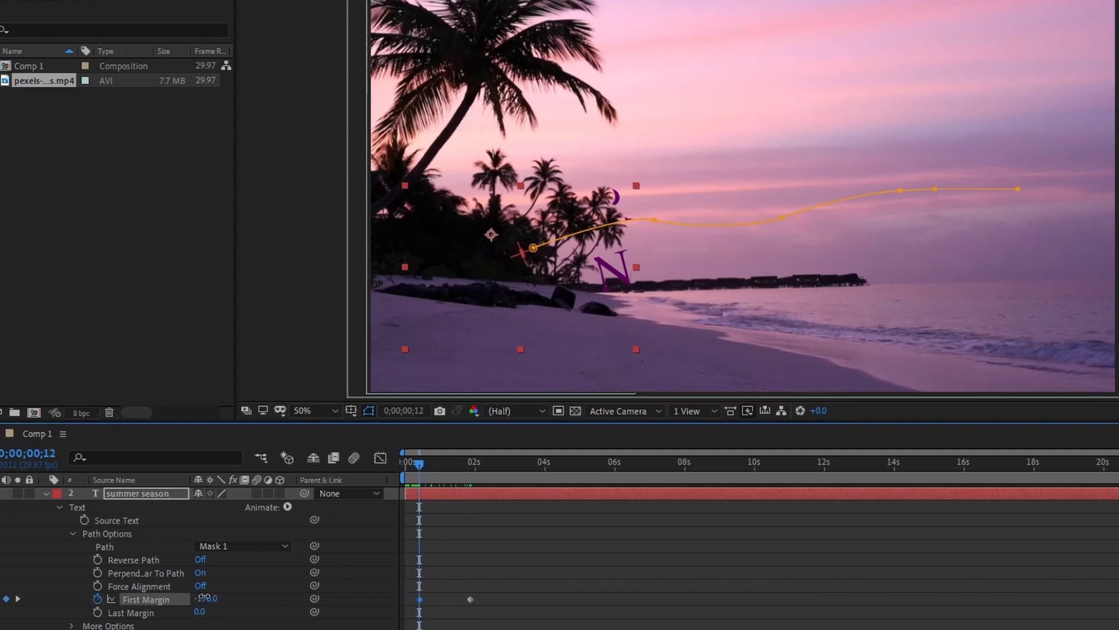
drag(204, 597, 183, 598)
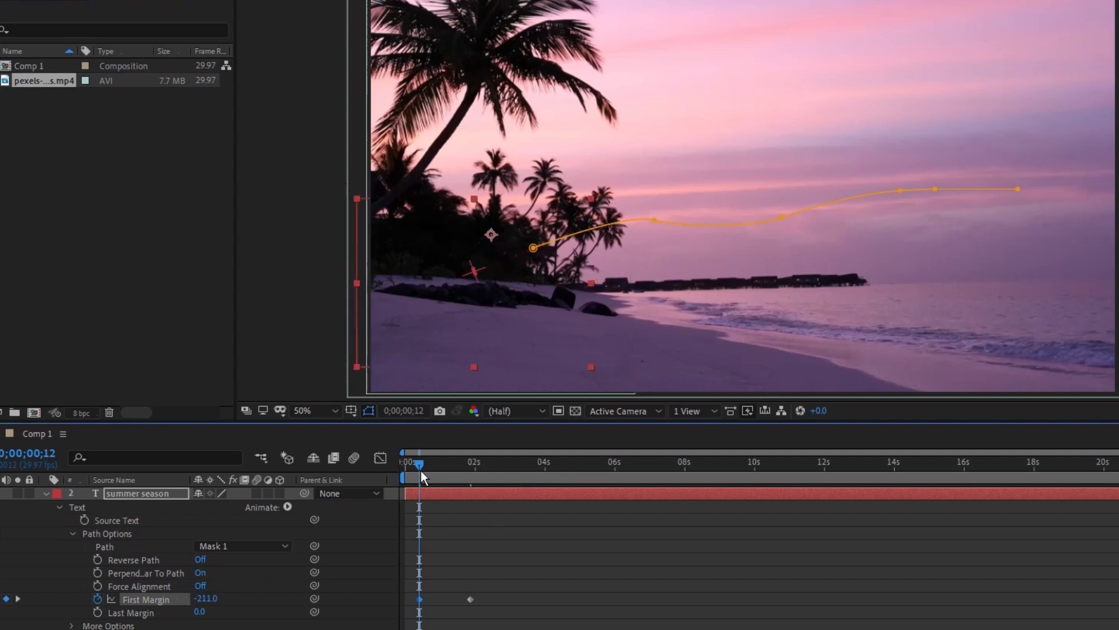
- Check the text at 0;00;00;22, collapse its layer and pull the upper footage's lower mask point closer to the palm trunks
drag(421, 470, 431, 466)
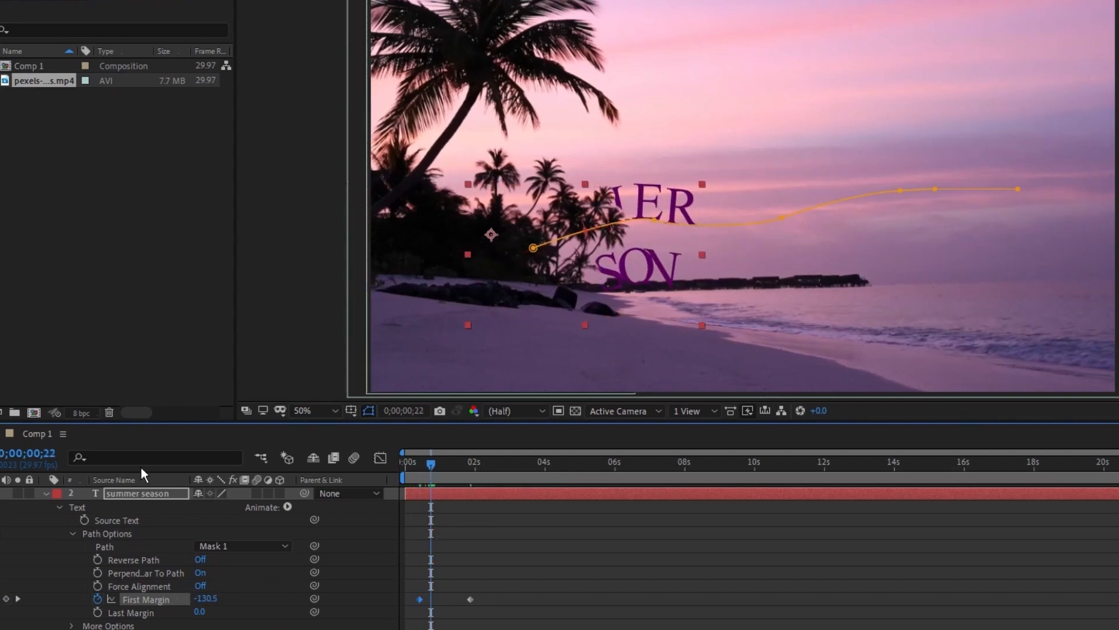
click(46, 494)
click(127, 493)
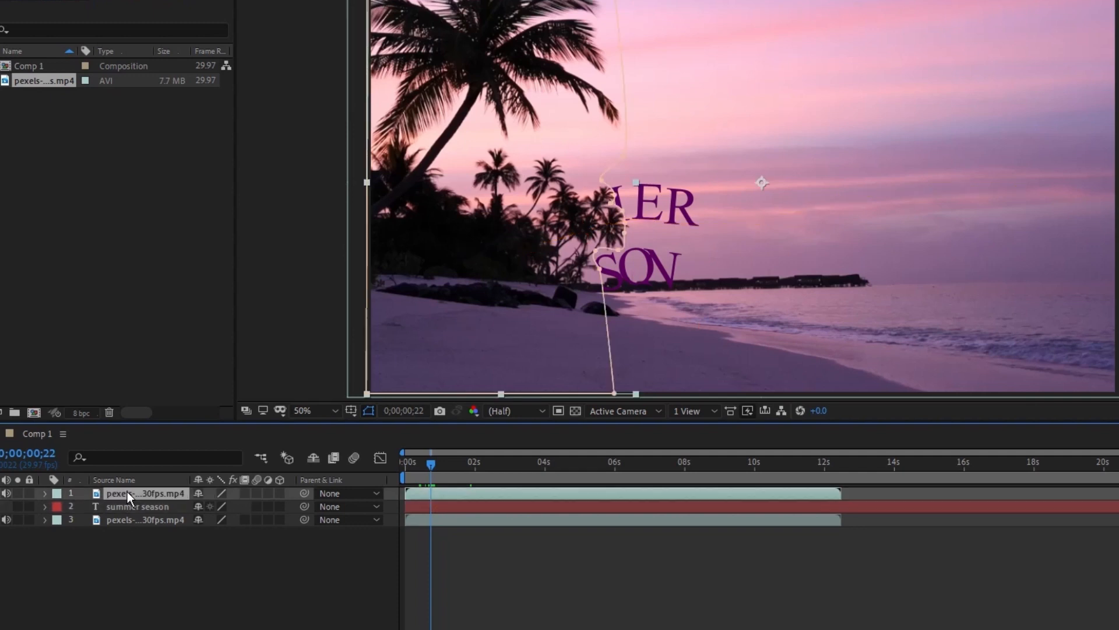
click(602, 274)
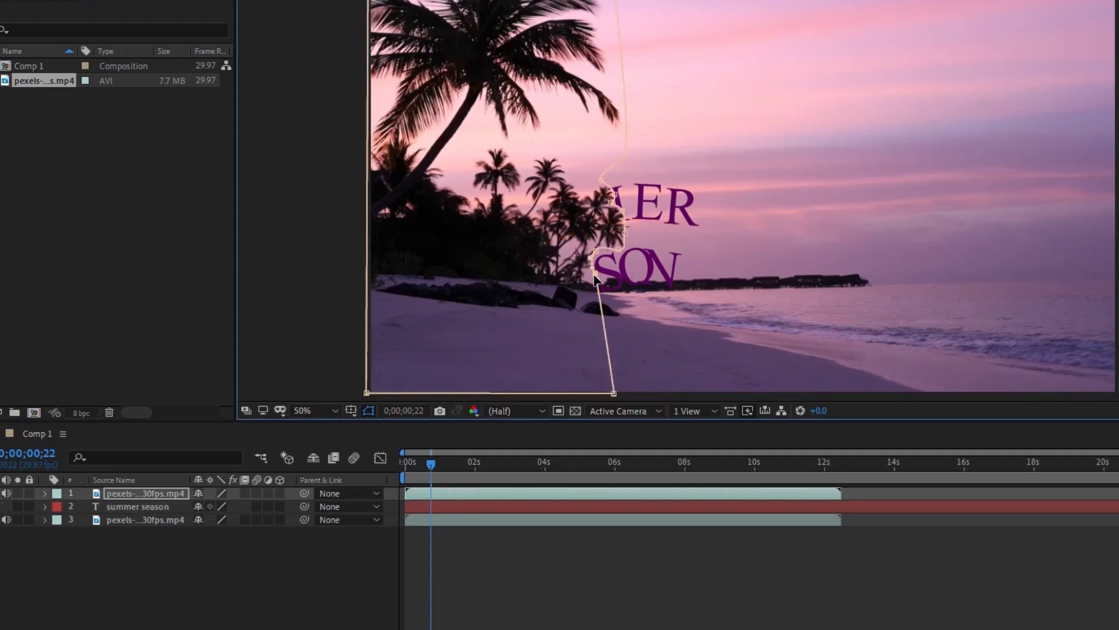
drag(590, 285, 585, 283)
click(344, 569)
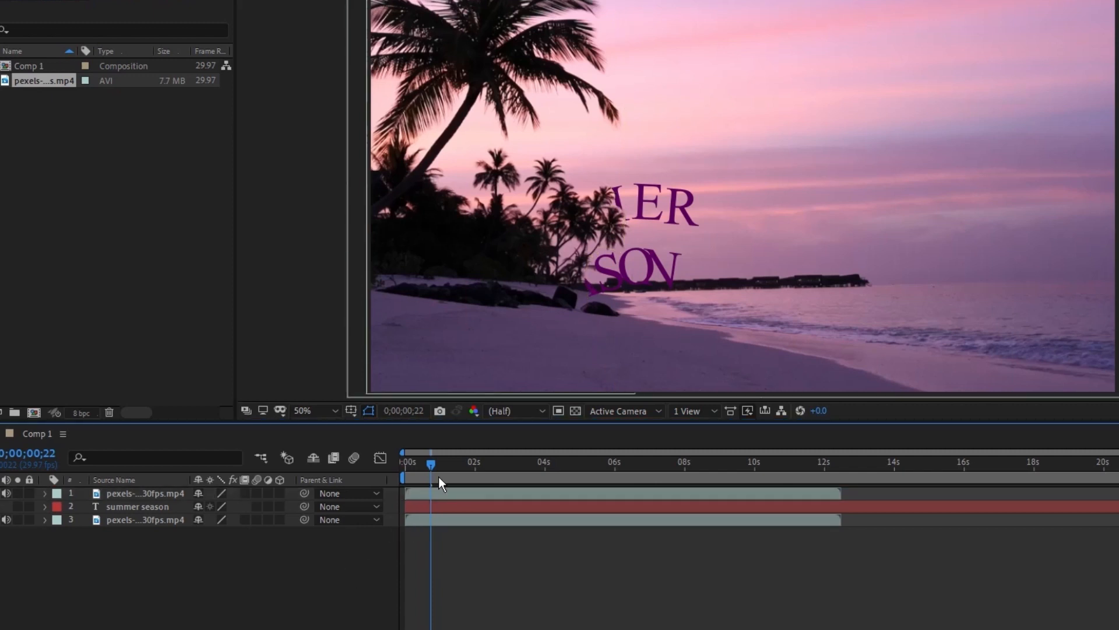
- Review the animation up to 0;00;03;09, add a Scale keyframe to the text layer there and move the current time to about 4 seconds
drag(433, 463, 519, 457)
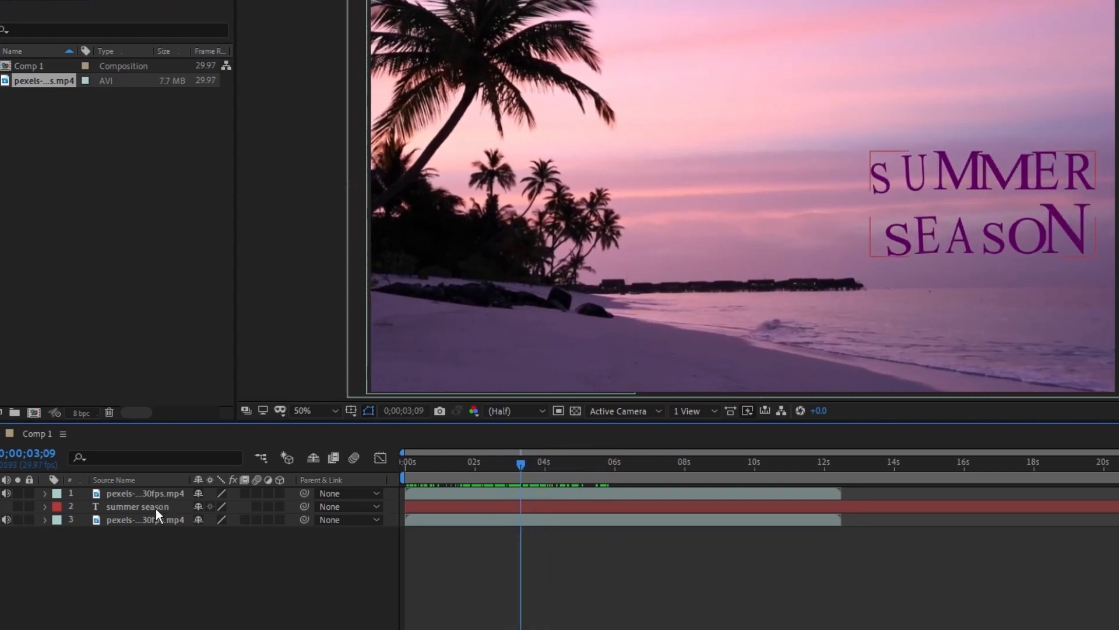
click(155, 509)
key(s)
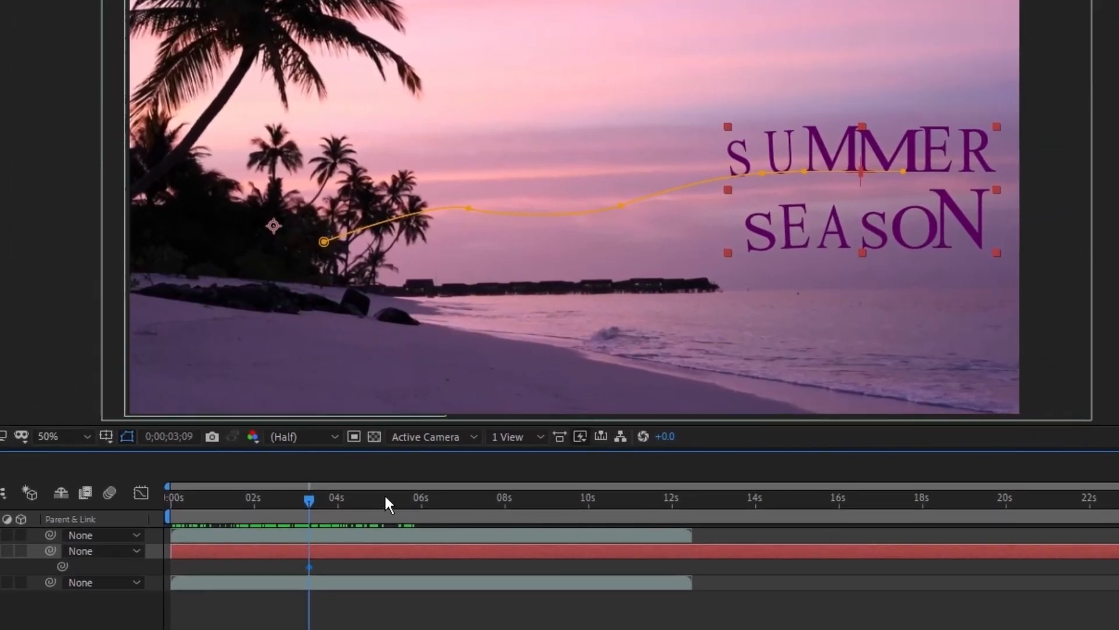
drag(318, 505, 353, 505)
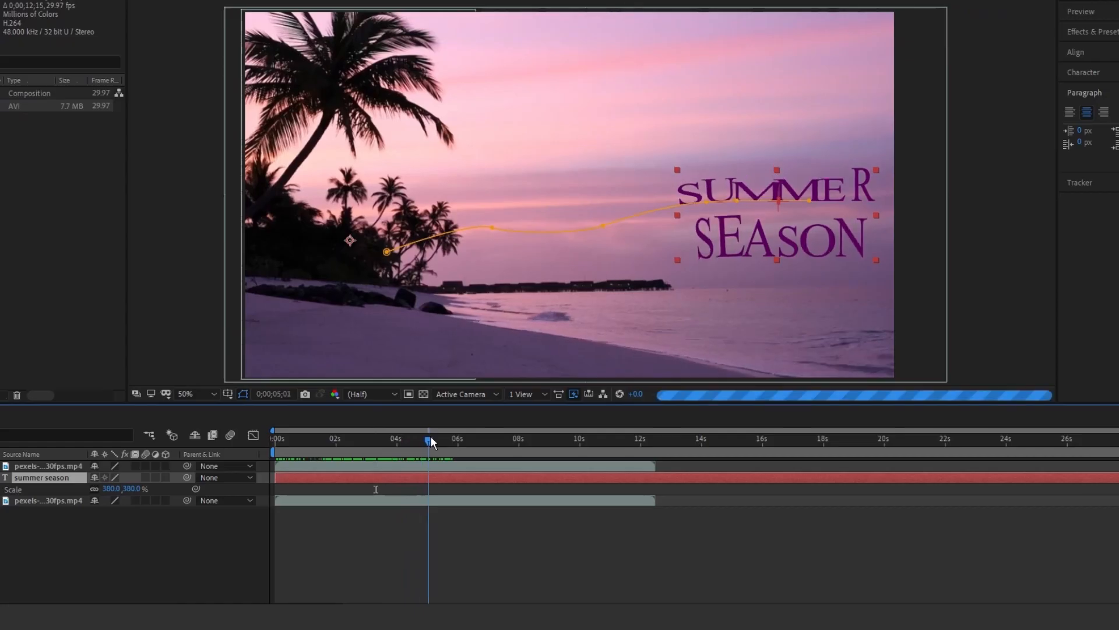
- Search the effects for "grad" and apply 4-Color Gradient to the summer season text layer
drag(430, 435, 378, 448)
click(1092, 32)
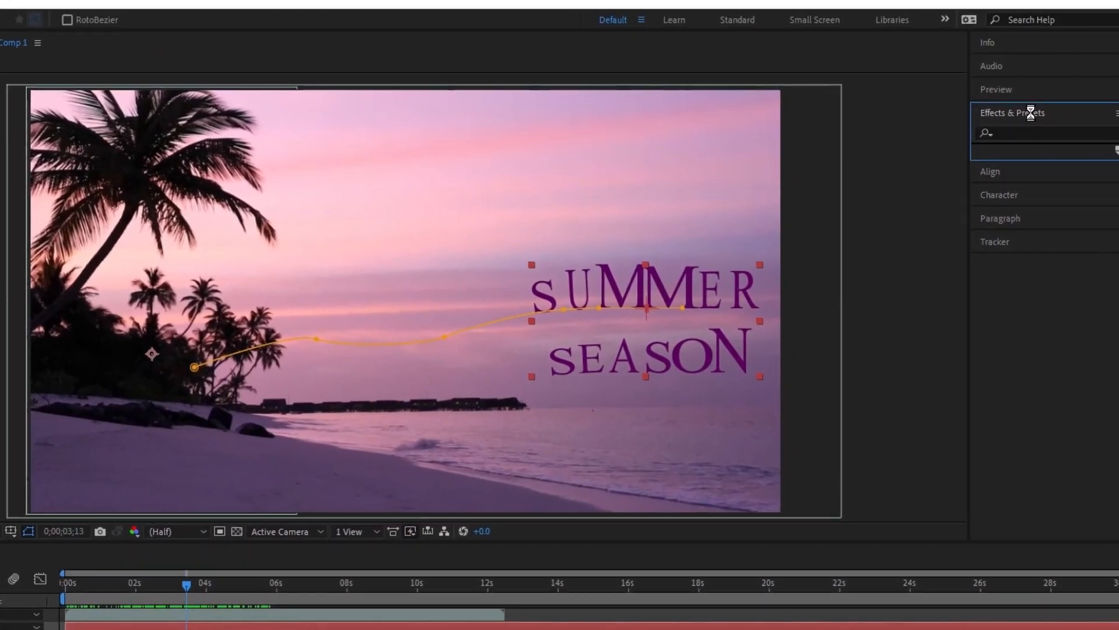
click(1012, 133)
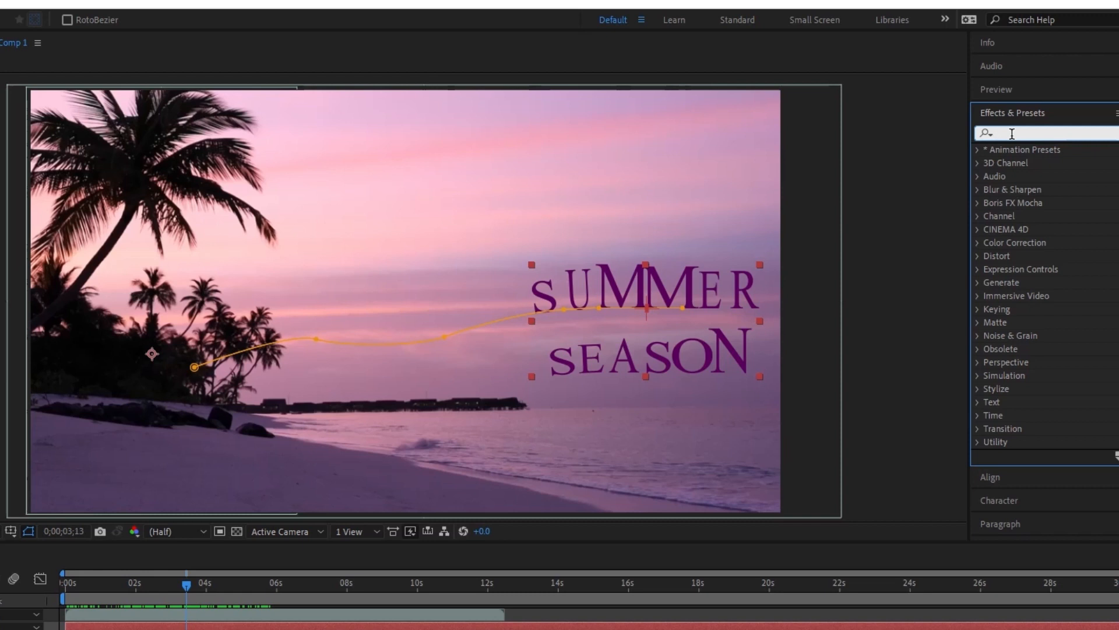
text(4 g)
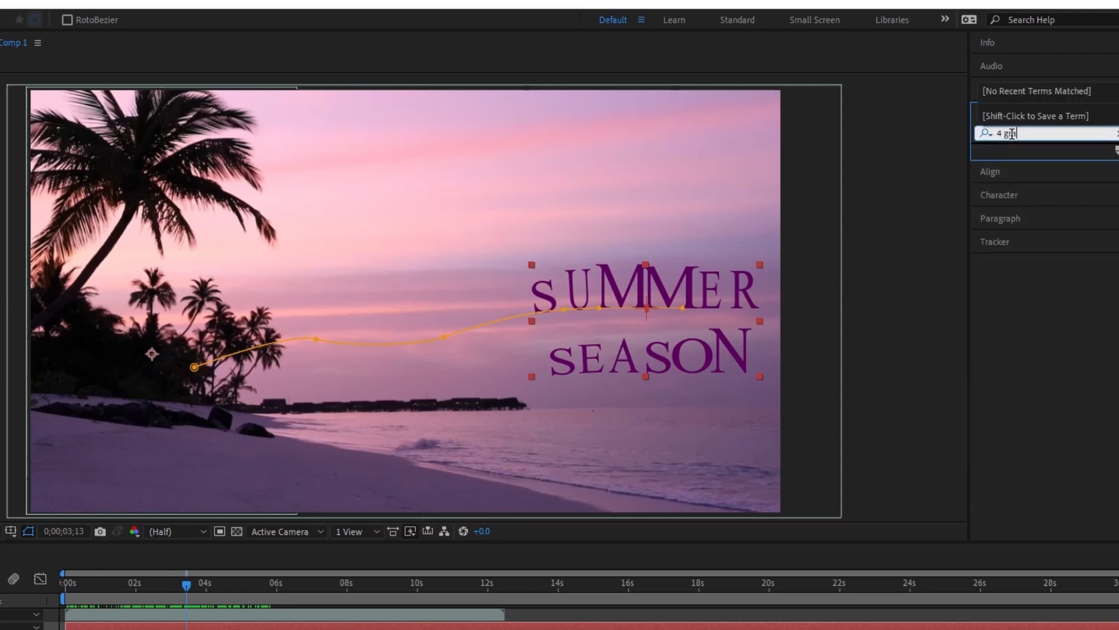
text(rad)
key(BackSpace)
key(BackSpace)
key(BackSpace)
key(BackSpace)
key(BackSpace)
key(BackSpace)
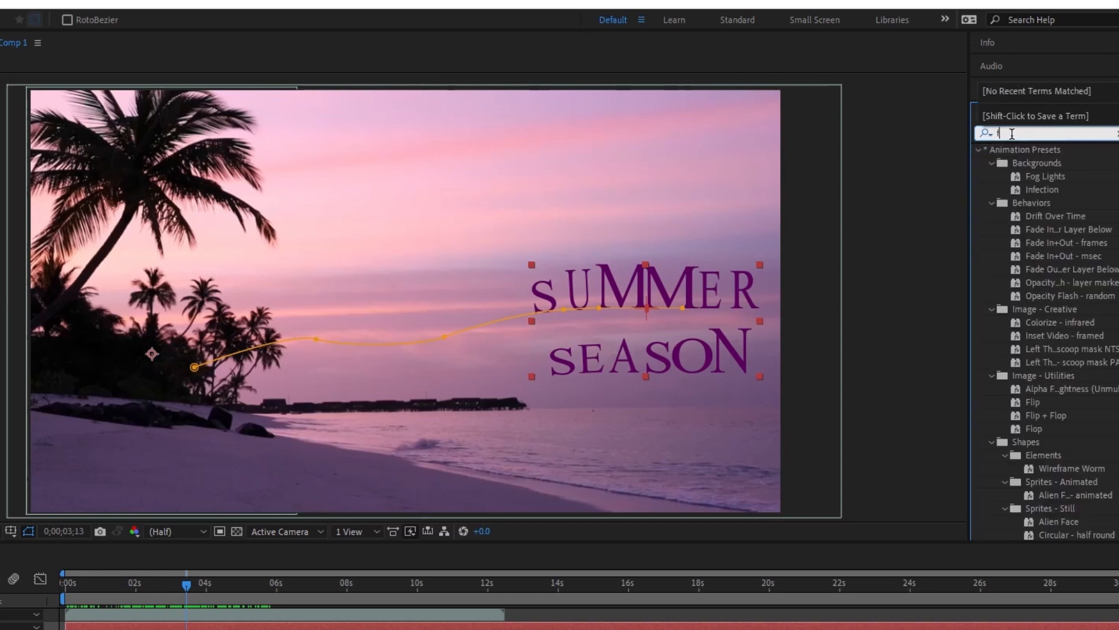
text(grad)
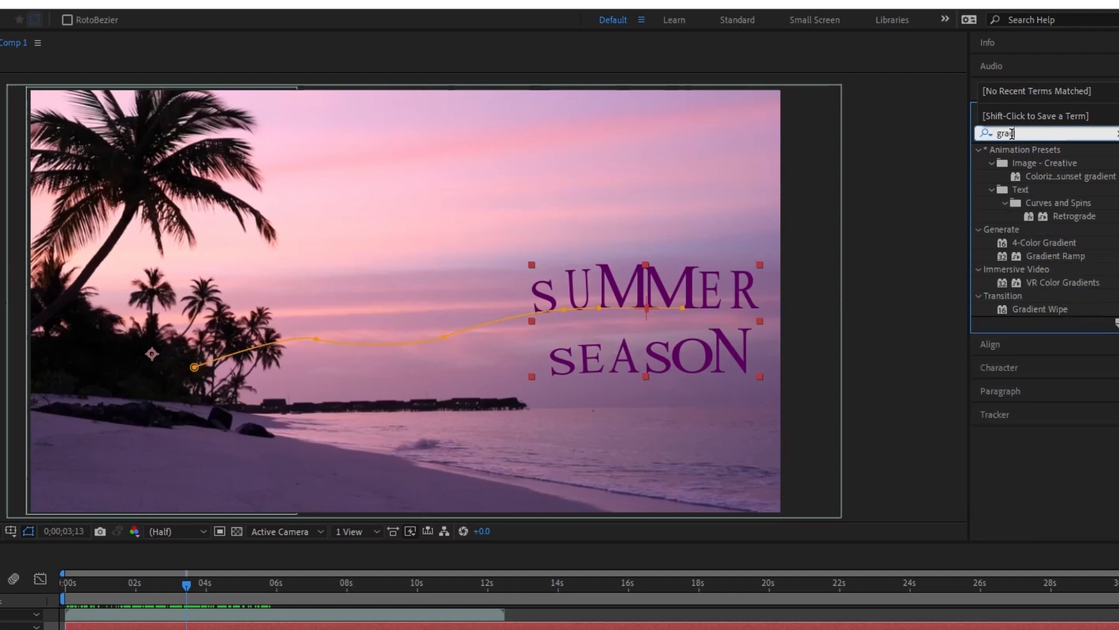
drag(1041, 242, 142, 626)
key(v)
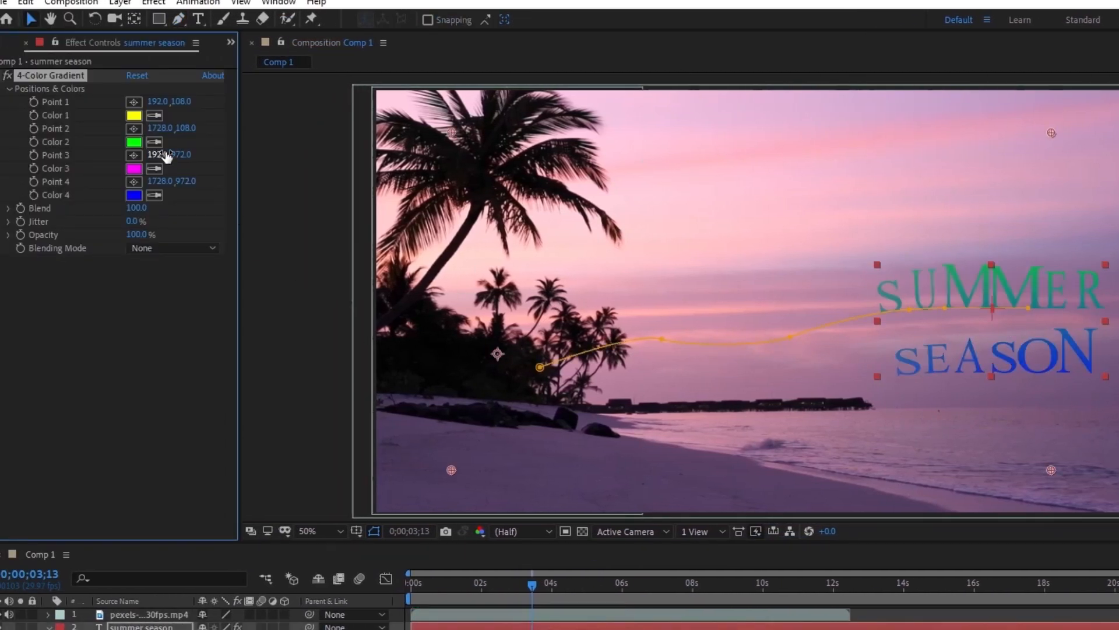
- Set the gradient's Color 2 to the orange-red FF3000
click(133, 142)
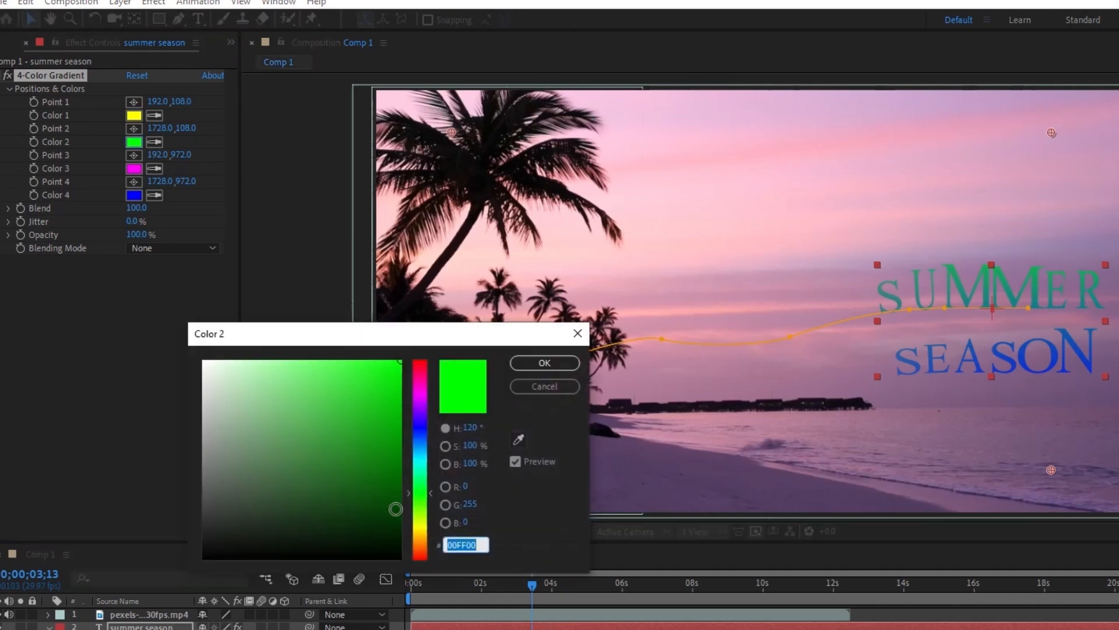
click(417, 387)
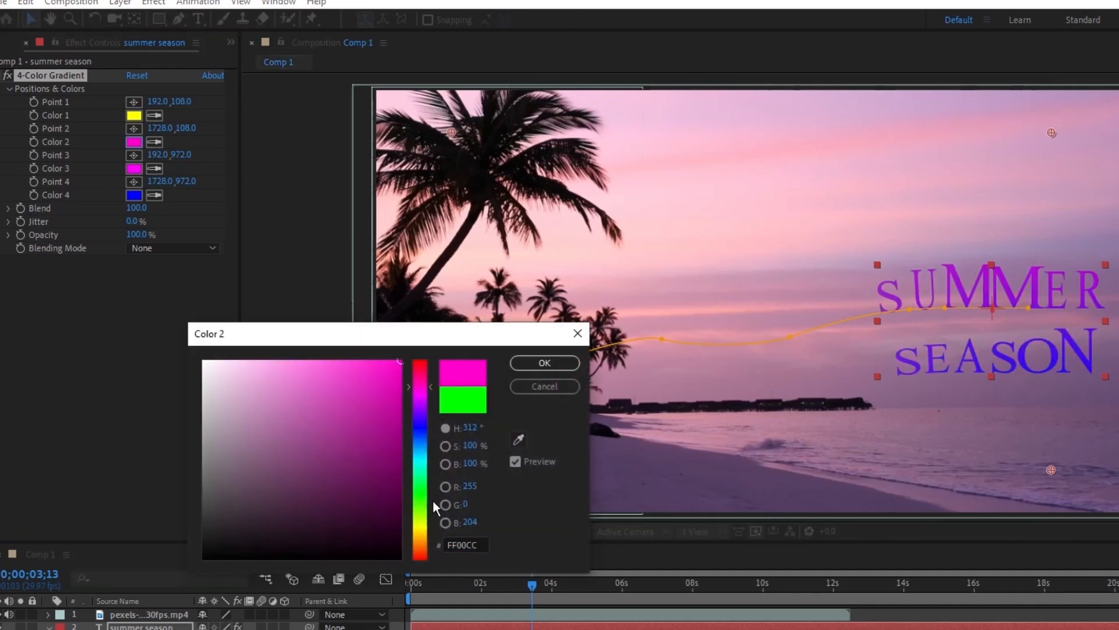
click(420, 551)
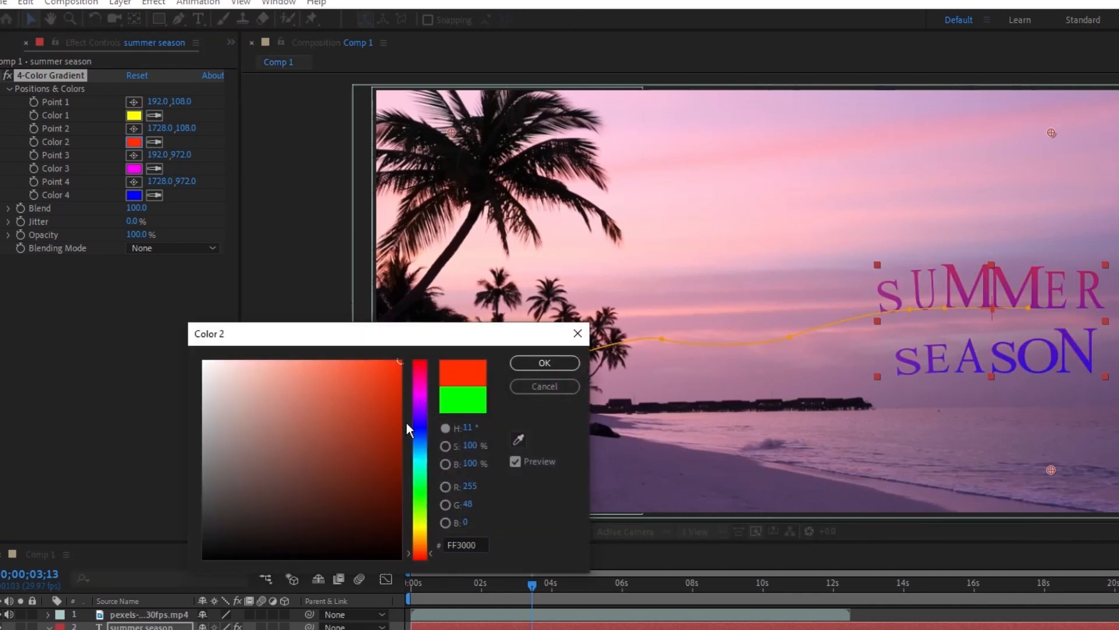
click(544, 362)
- Set the gradient's Color 4 to the purple C000FF
click(134, 195)
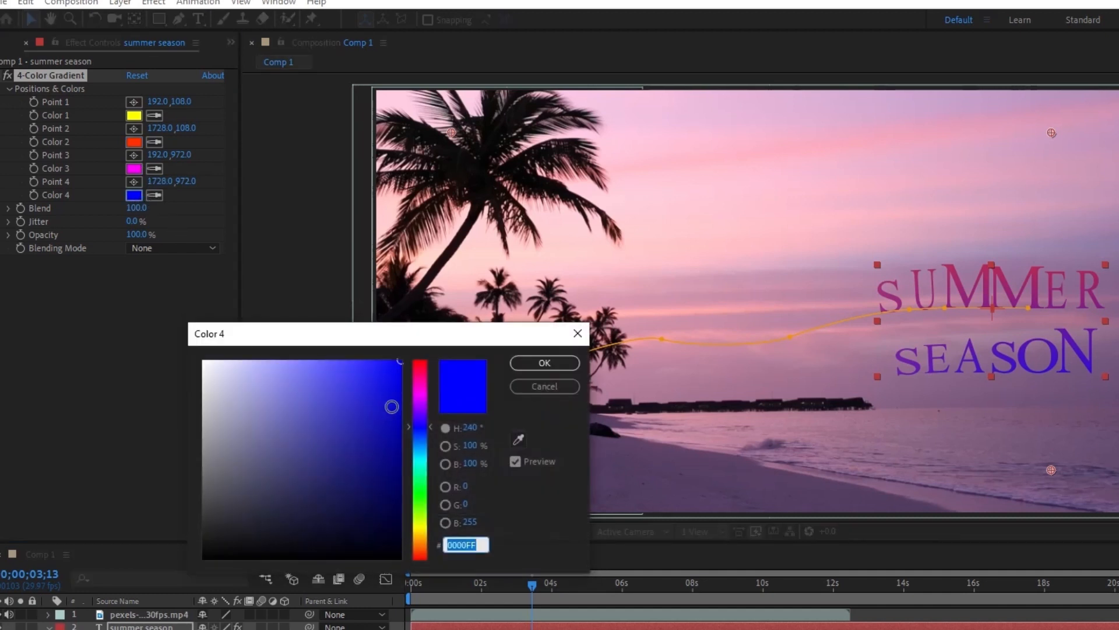
click(414, 390)
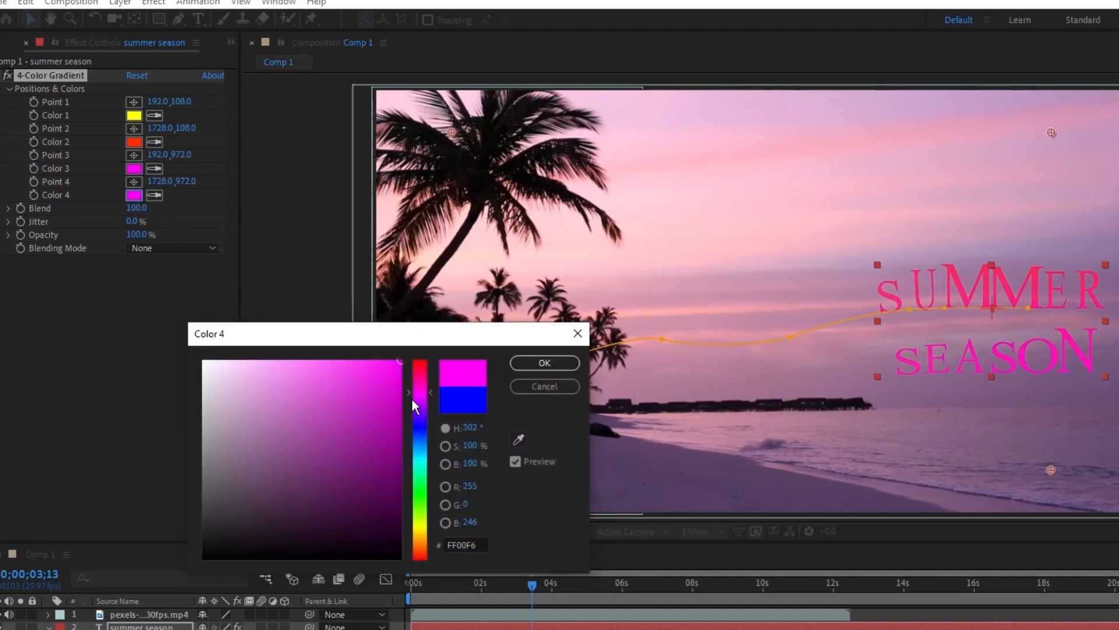
click(416, 412)
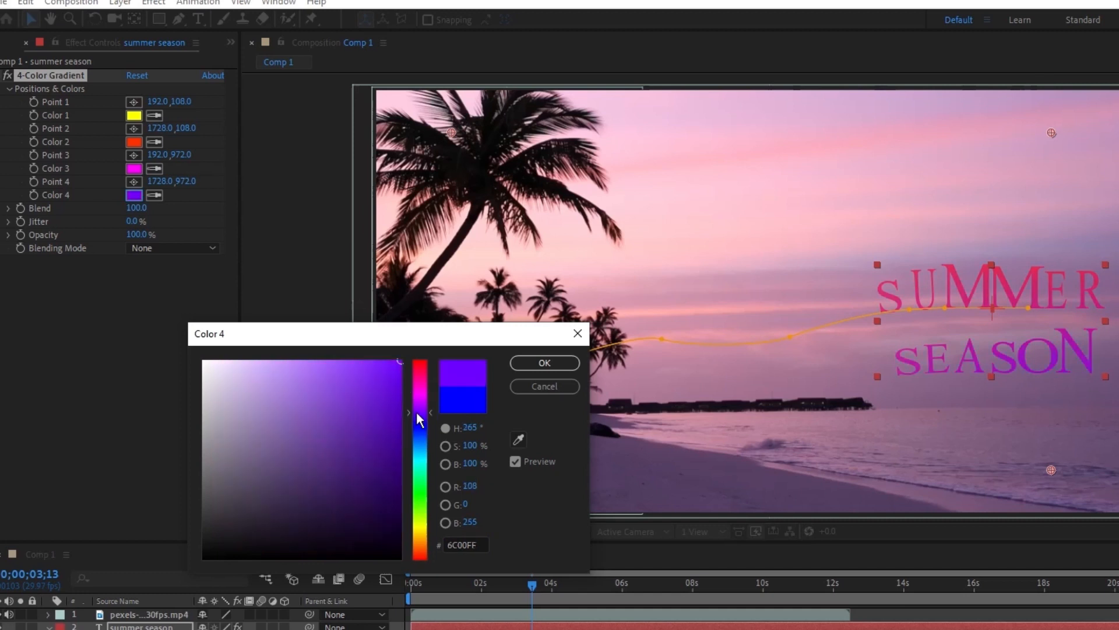
click(418, 401)
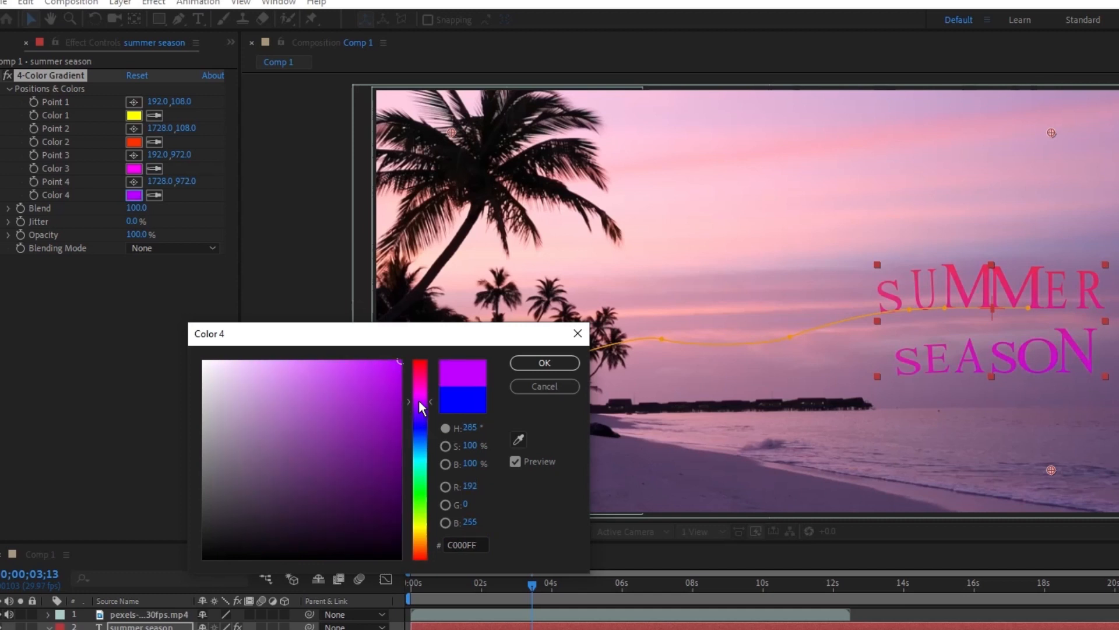
click(541, 362)
- Set the gradient's Color 1 to the pale orange EBC168
click(133, 115)
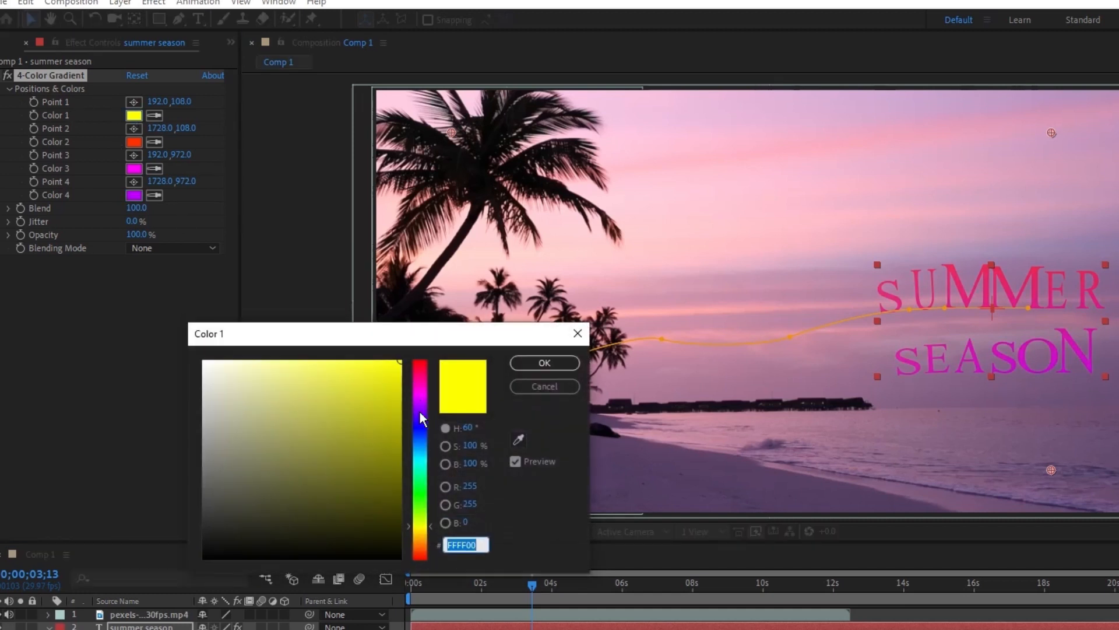
click(421, 536)
click(374, 414)
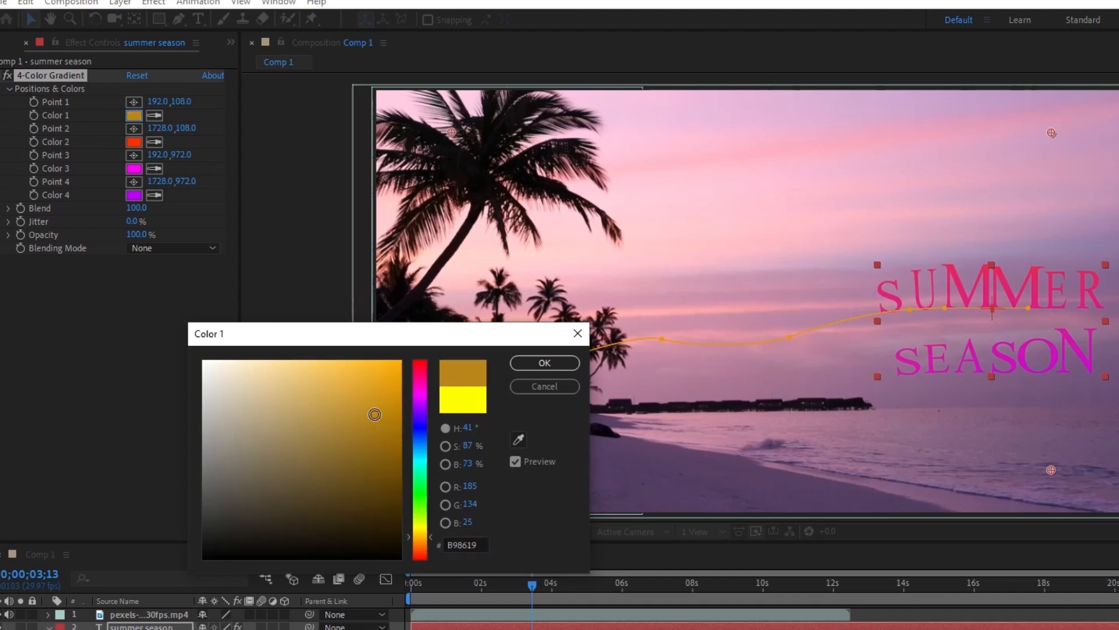
mouse_move(375, 415)
mouse_down()
mouse_move(313, 362)
mouse_move(312, 375)
mouse_up()
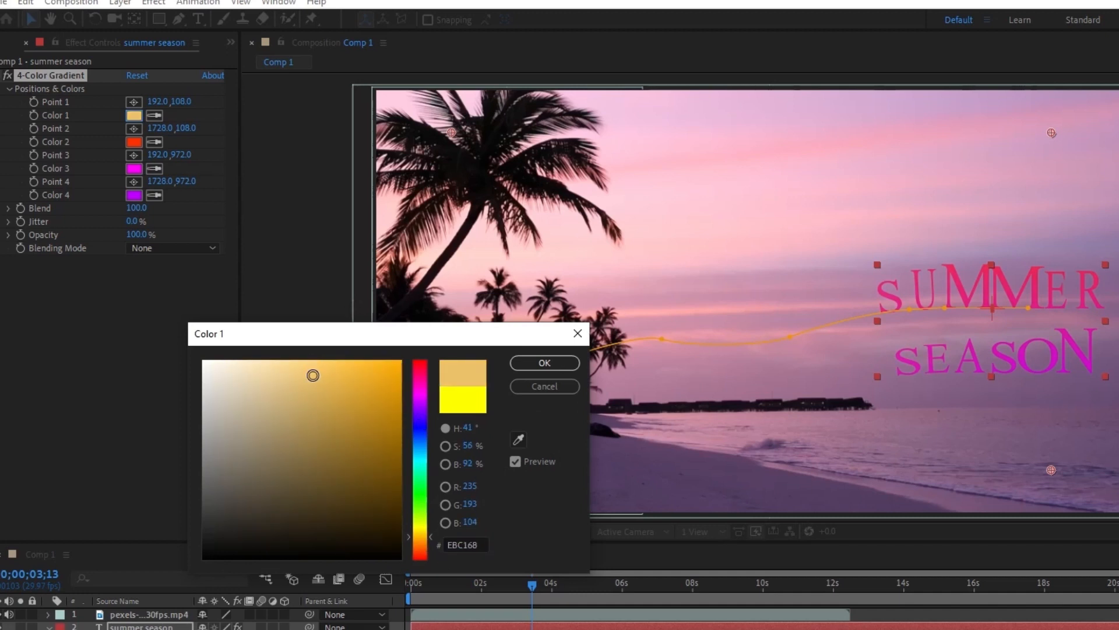
click(523, 363)
- Check the text at 0;00;01;11 and set the gradient's Color 3 to the red FF2A00
drag(528, 584, 456, 582)
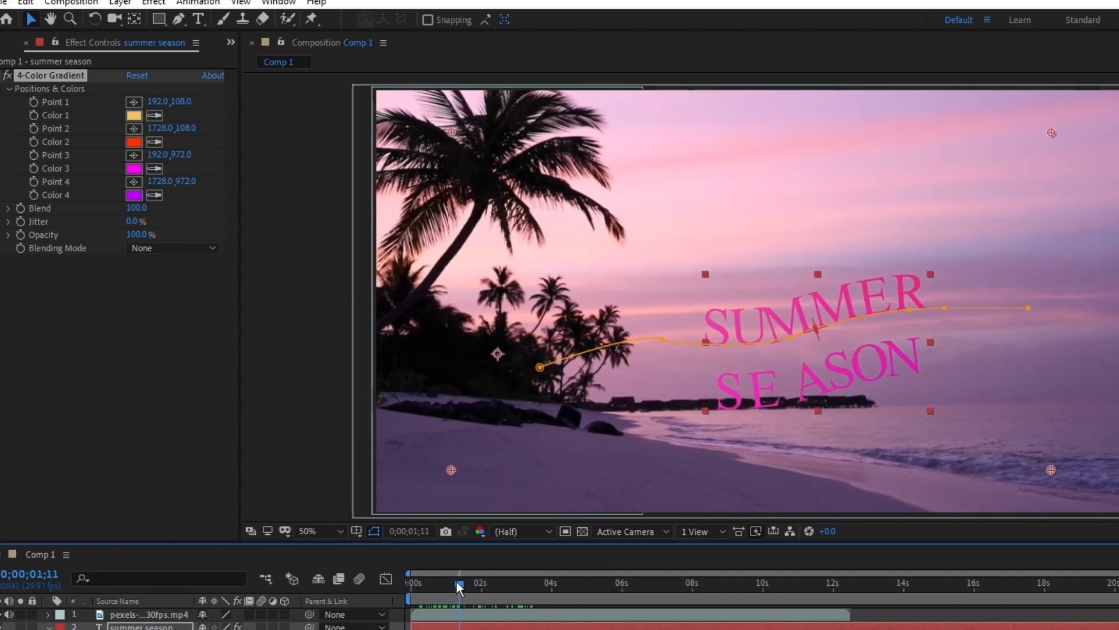
click(135, 169)
mouse_move(282, 502)
mouse_down()
mouse_move(331, 534)
mouse_move(395, 490)
mouse_up()
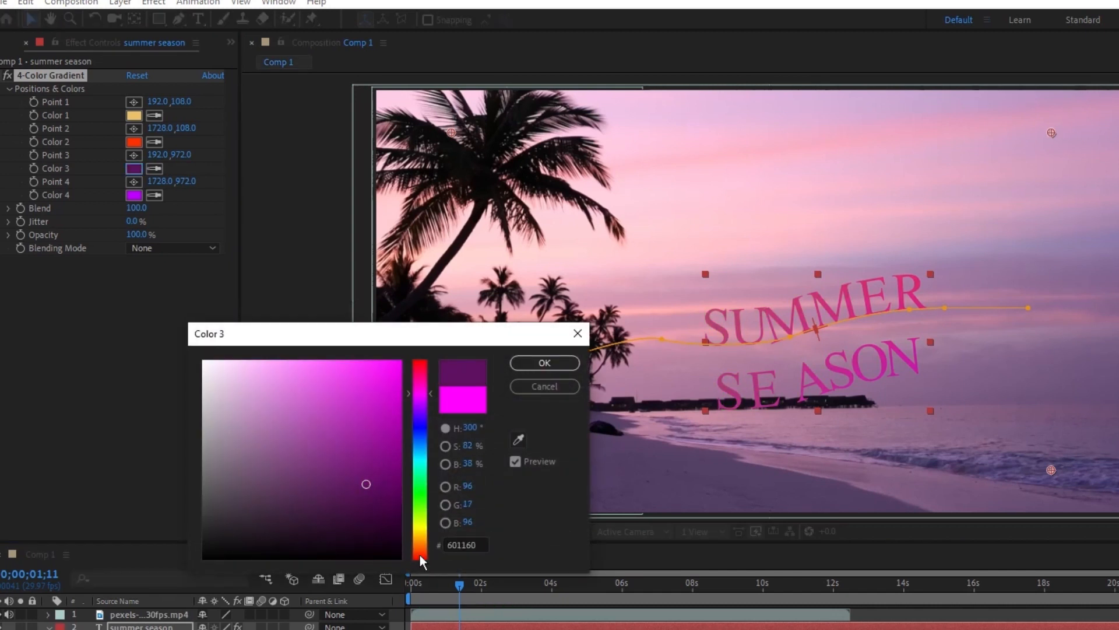
drag(422, 561, 420, 554)
drag(390, 475, 424, 343)
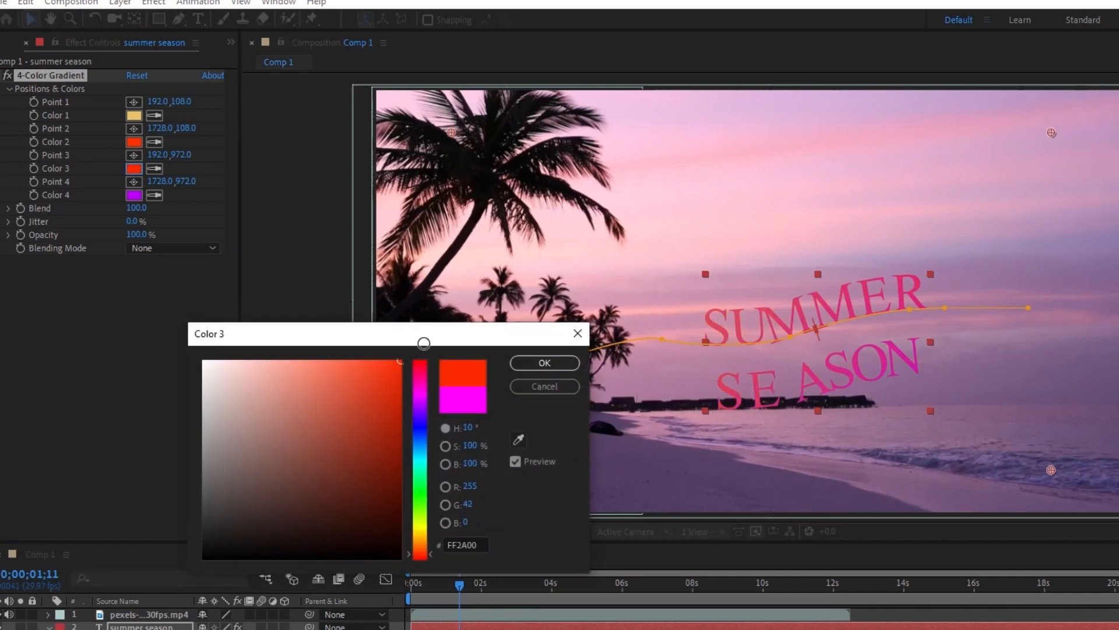
click(524, 366)
- Add keyframes for gradient Points 1 to 4 at 0;00;00;08, and move the current time to 0;00;02;03
drag(456, 582, 420, 583)
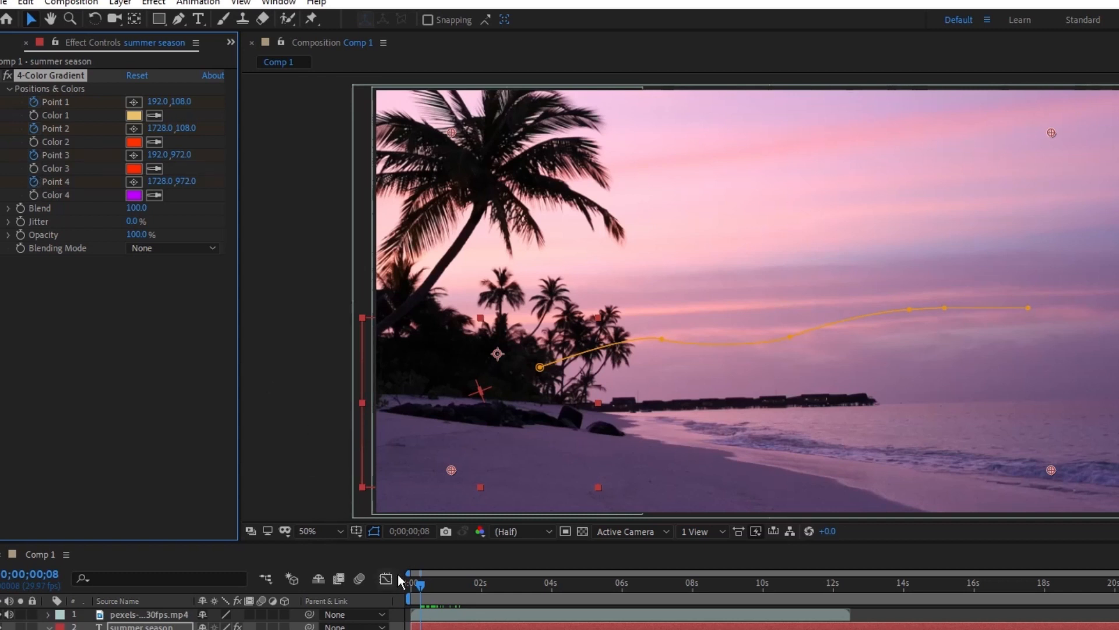
drag(420, 583, 488, 586)
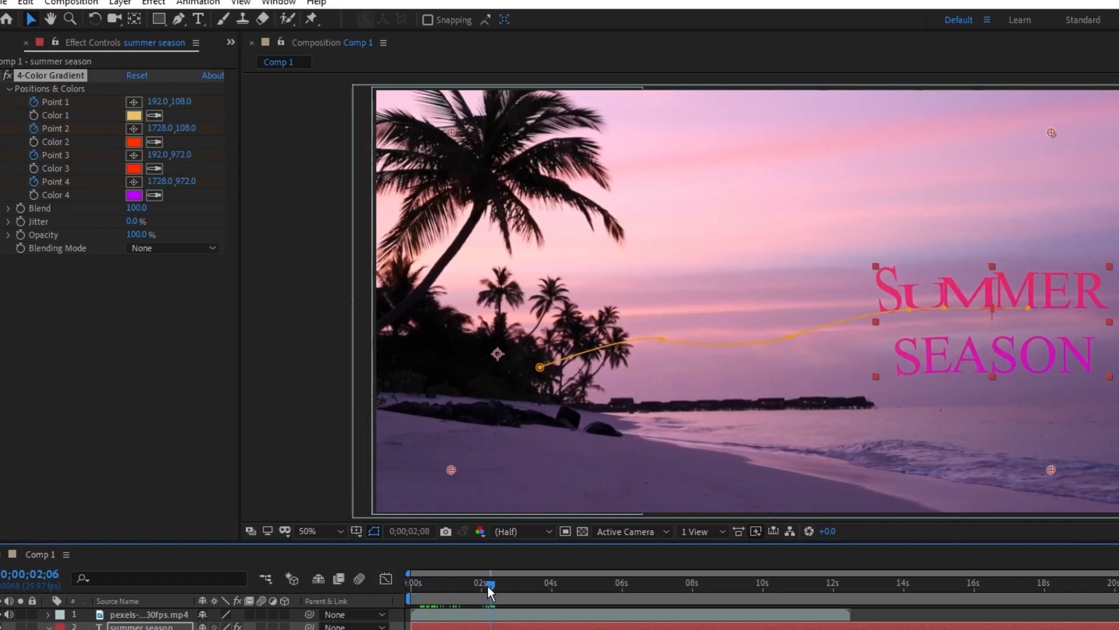
drag(495, 588, 489, 589)
click(467, 463)
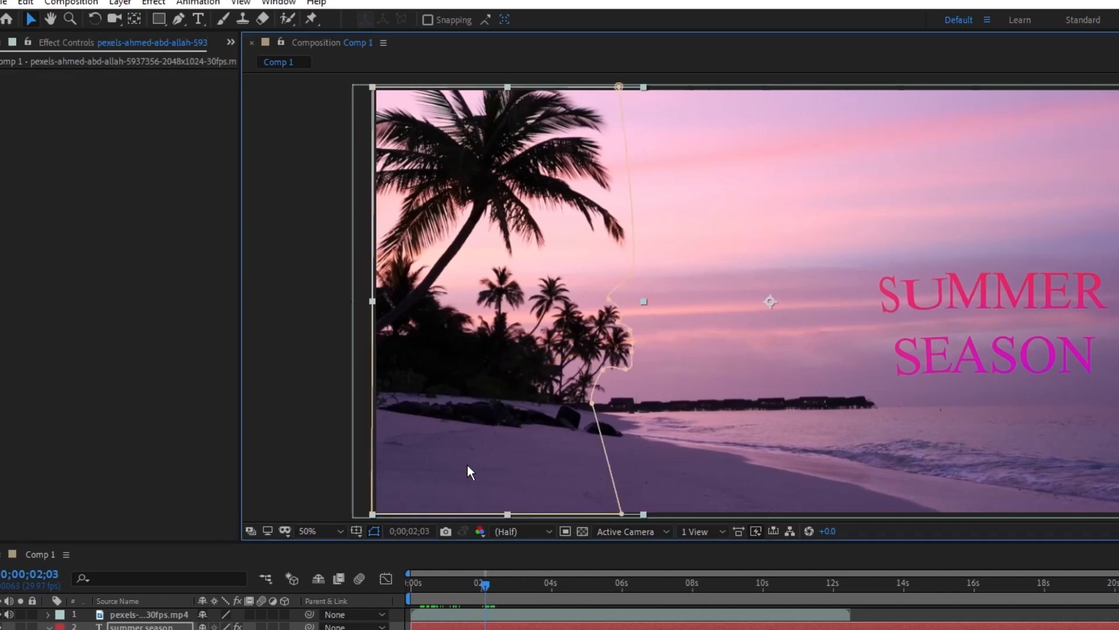
drag(467, 464, 585, 437)
key(ctrl+z)
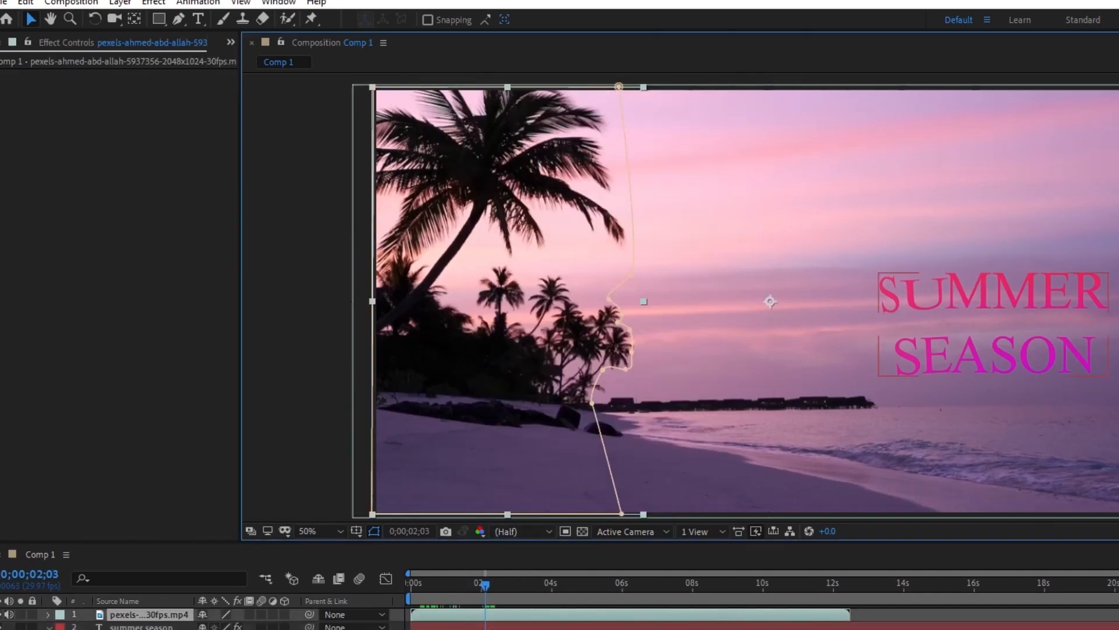
- Reselect the text's 4-Color Gradient and move Point 3 to about 1556, 784 and Point 4 to about 1326, 332
click(142, 627)
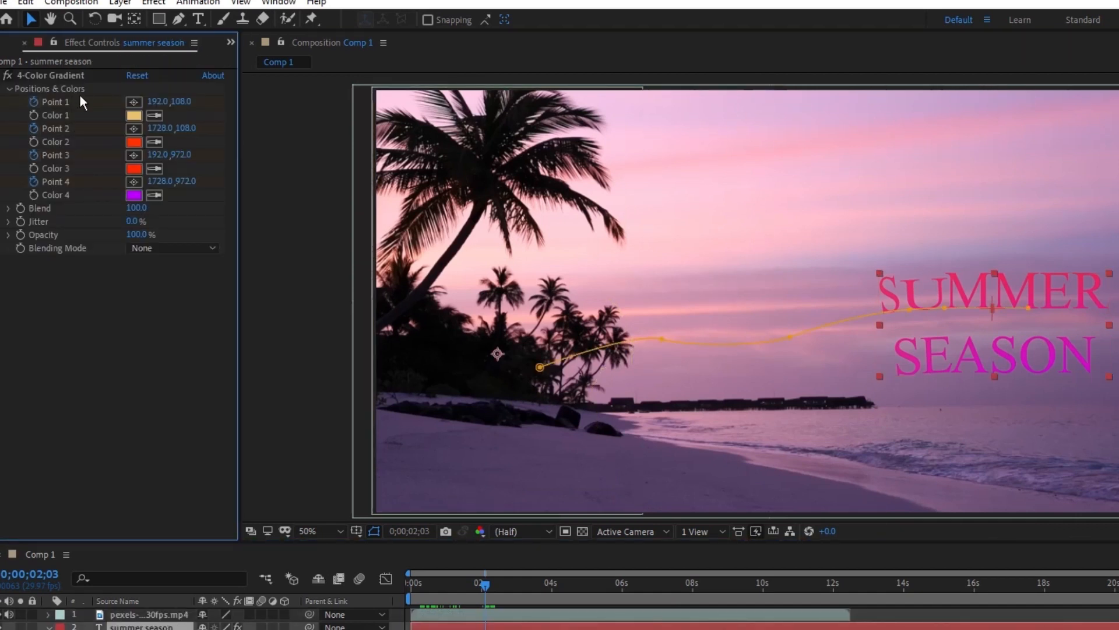
click(68, 76)
drag(453, 470, 456, 466)
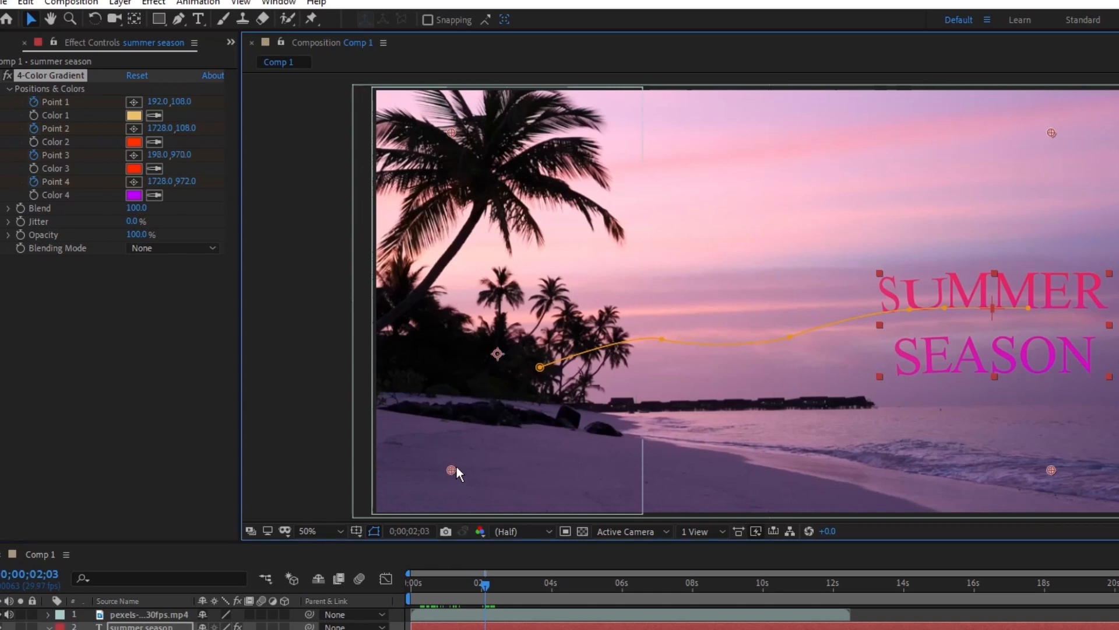
drag(855, 397, 984, 396)
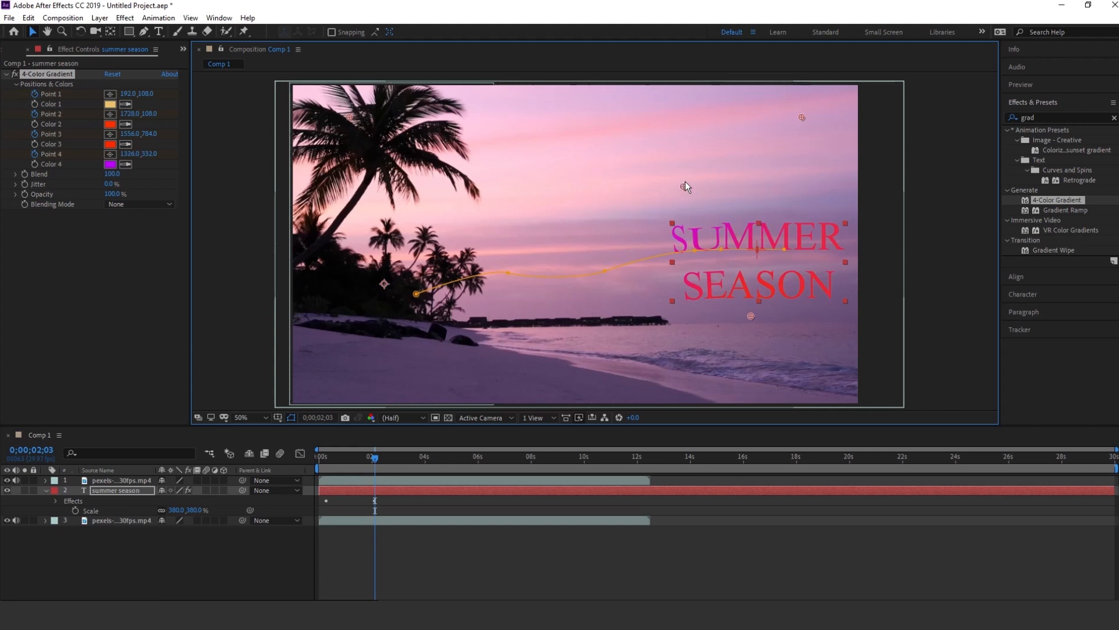
- Undo the accidental background footage move, and shift gradient Point 1 to about 268, 108 and Point 4 to about 1534, 618
drag(800, 116, 805, 131)
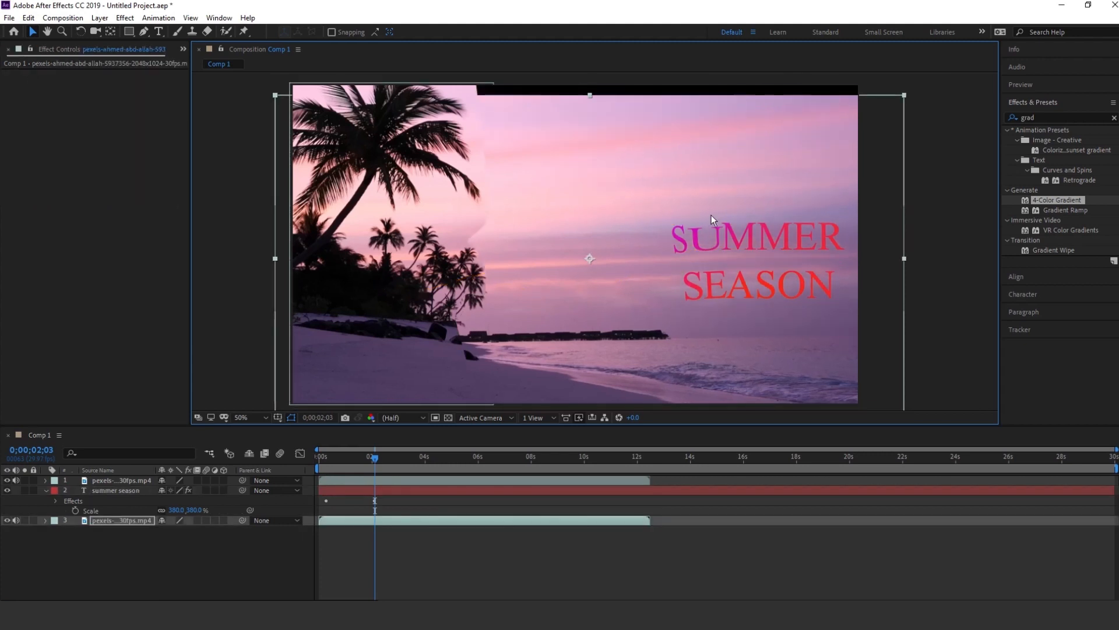
key(ctrl+z)
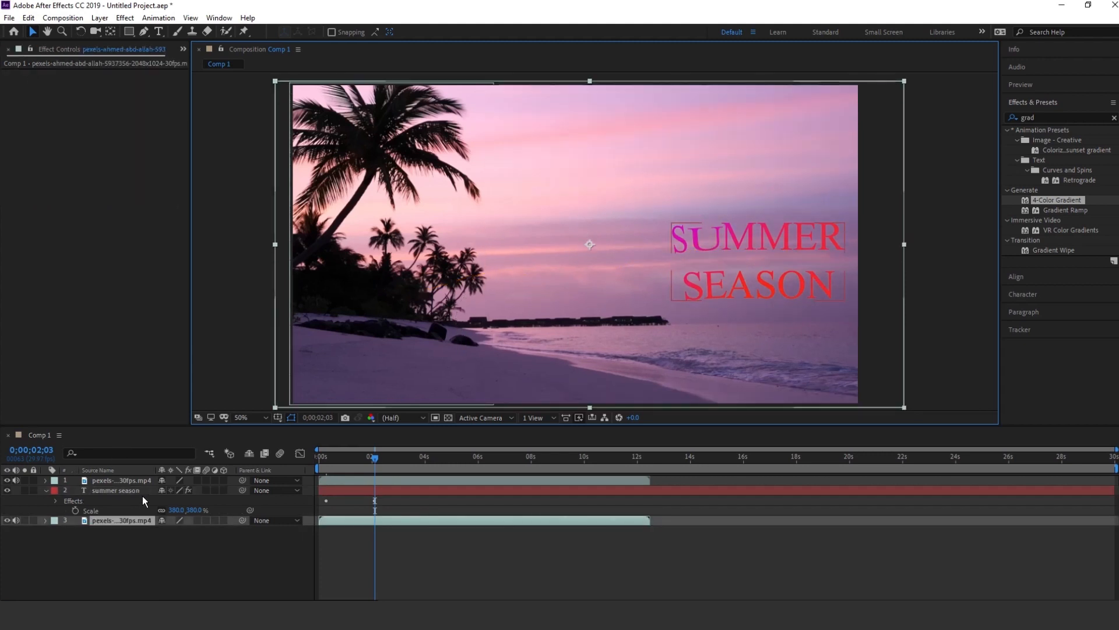
click(141, 495)
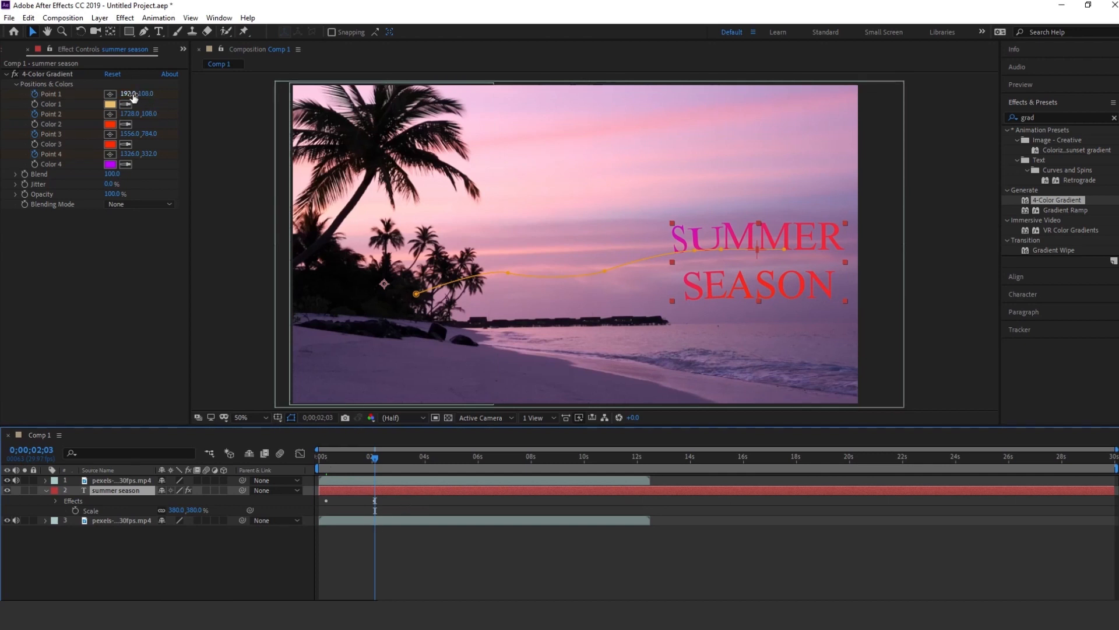
drag(133, 97, 170, 99)
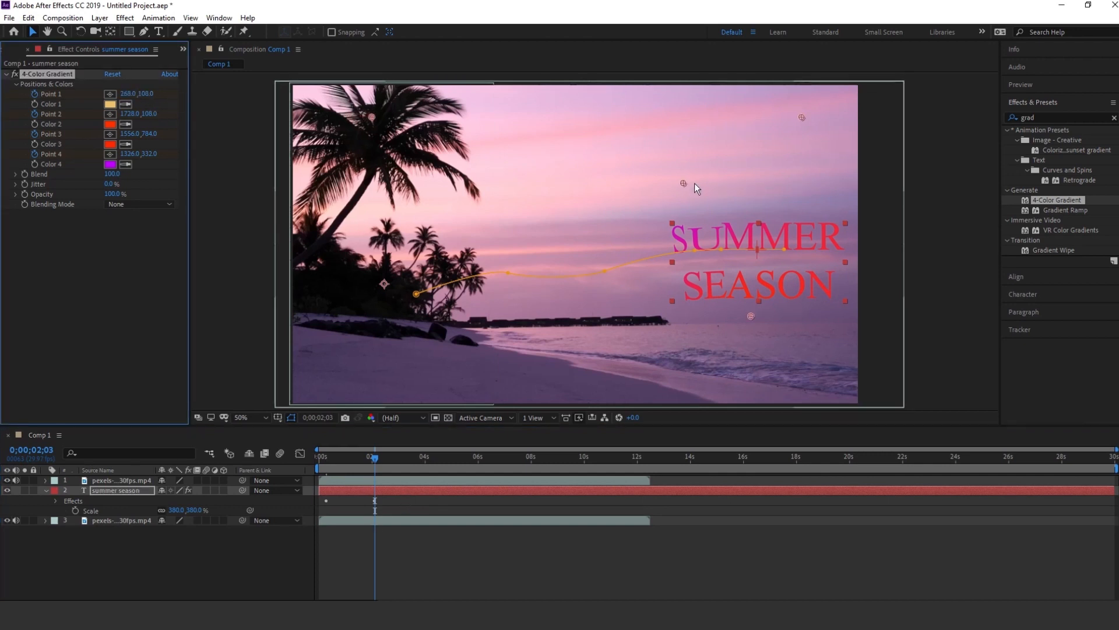
drag(685, 183, 699, 194)
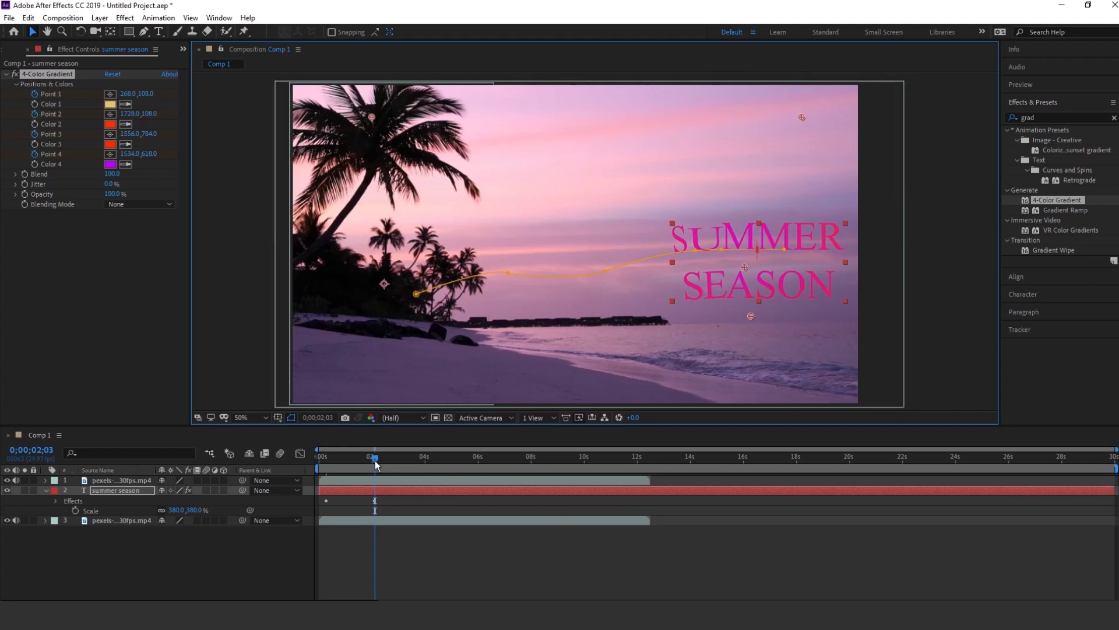
- Review the gradient and text animation up to 0;00;09;14 with the layers deselected
drag(376, 463, 449, 454)
click(611, 560)
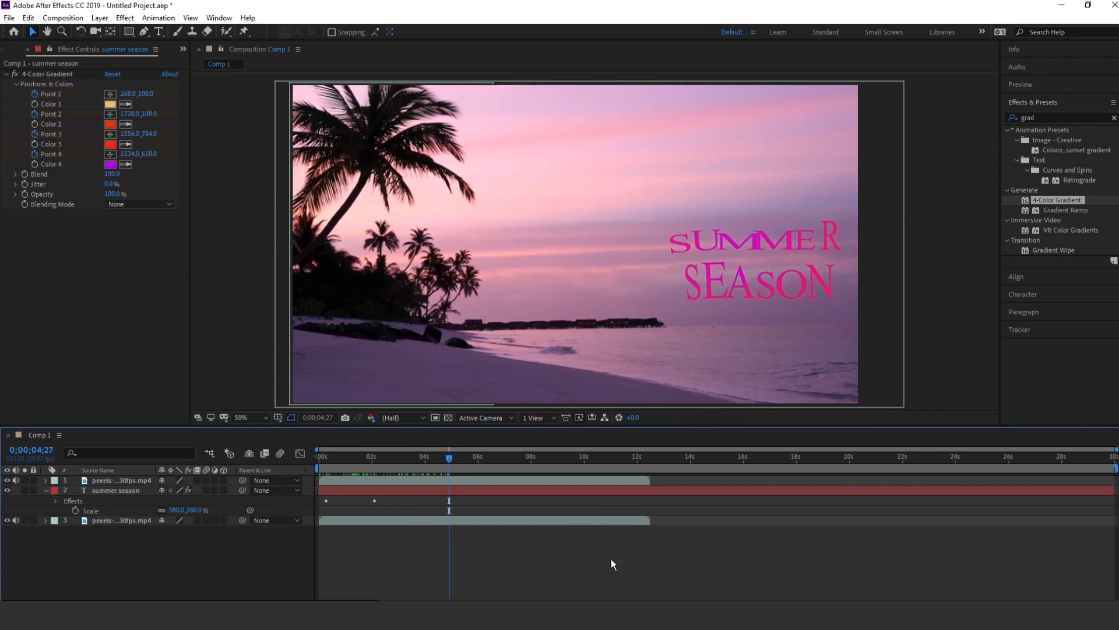
drag(449, 458, 569, 458)
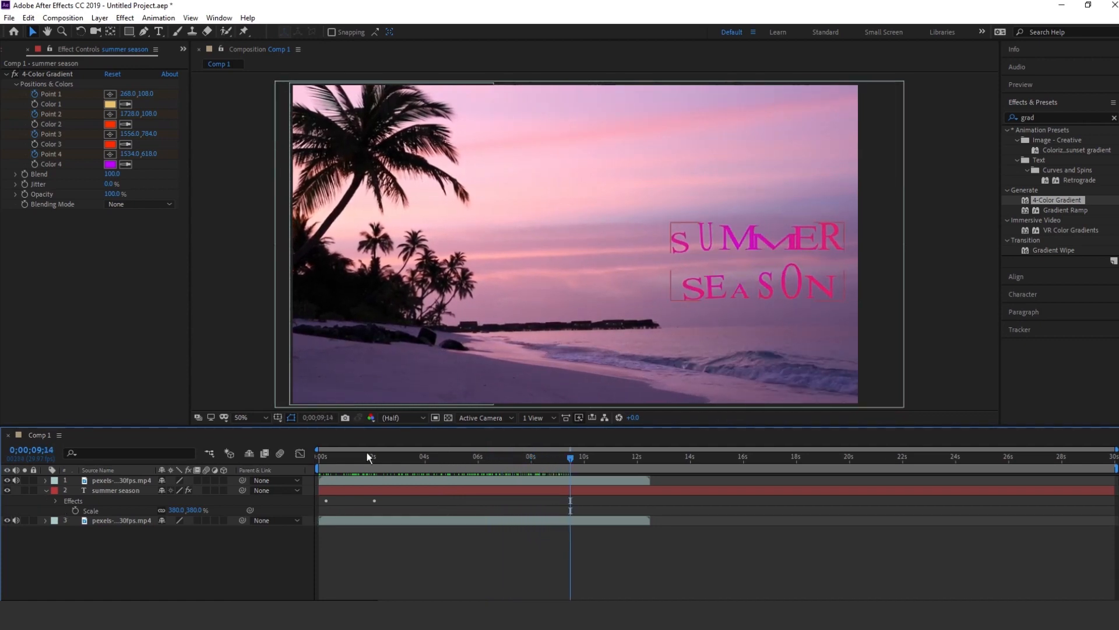